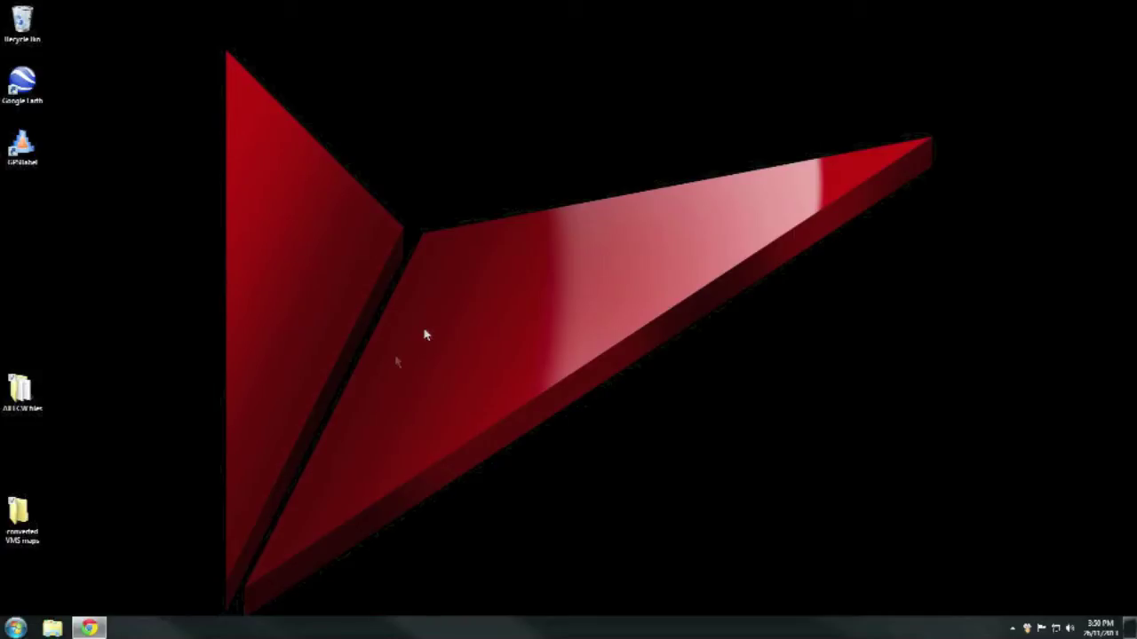
Step: On the VMS 4x4 website, find VMS Map Converter among the Digital Maps & Products and add it to the cart
click(89, 629)
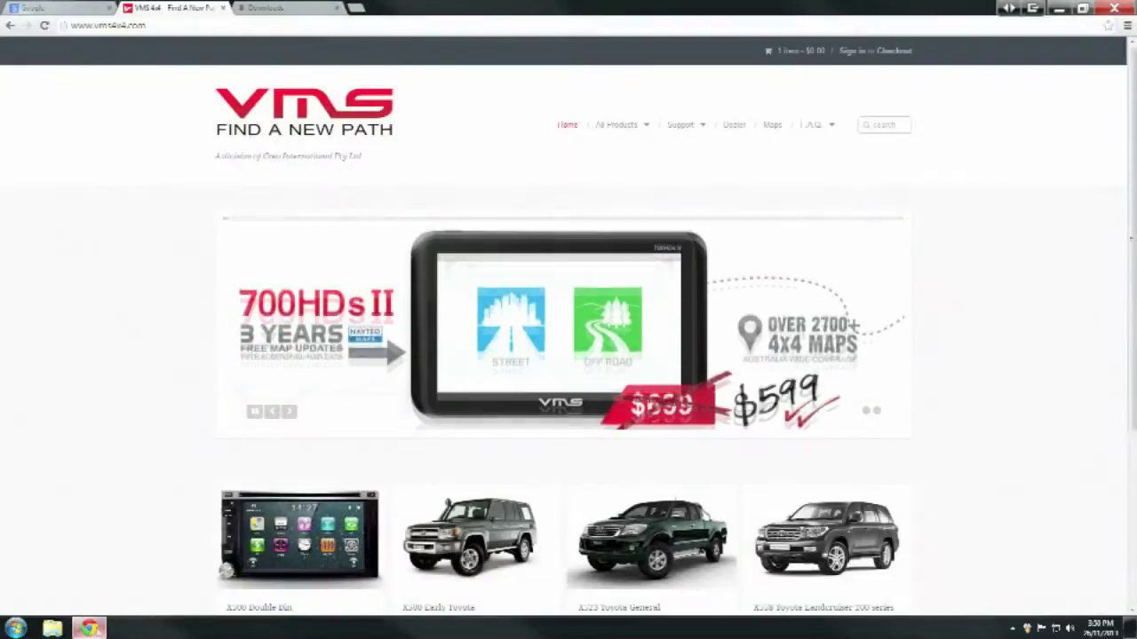
mouse_move(646, 129)
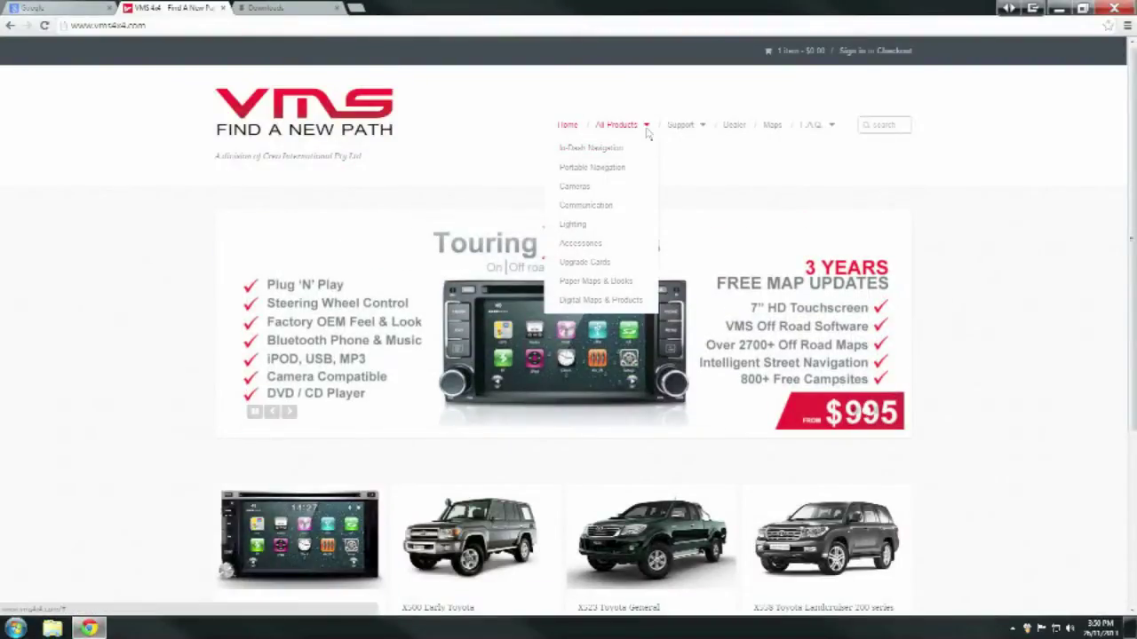
click(626, 301)
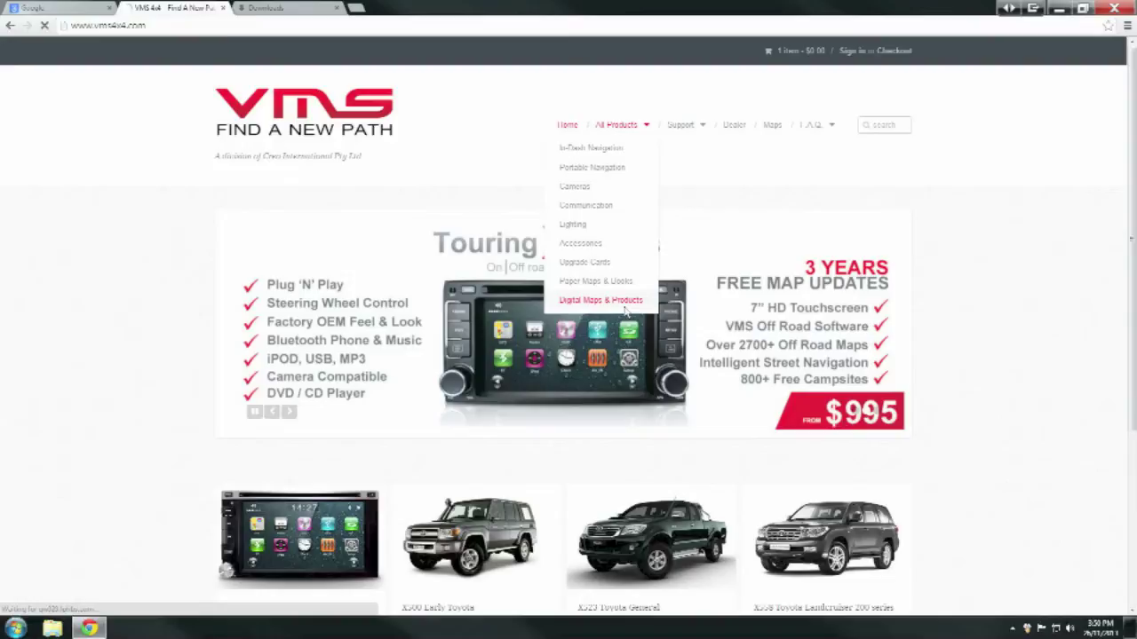
scroll(510, 346, down, 1)
scroll(511, 347, down, 3)
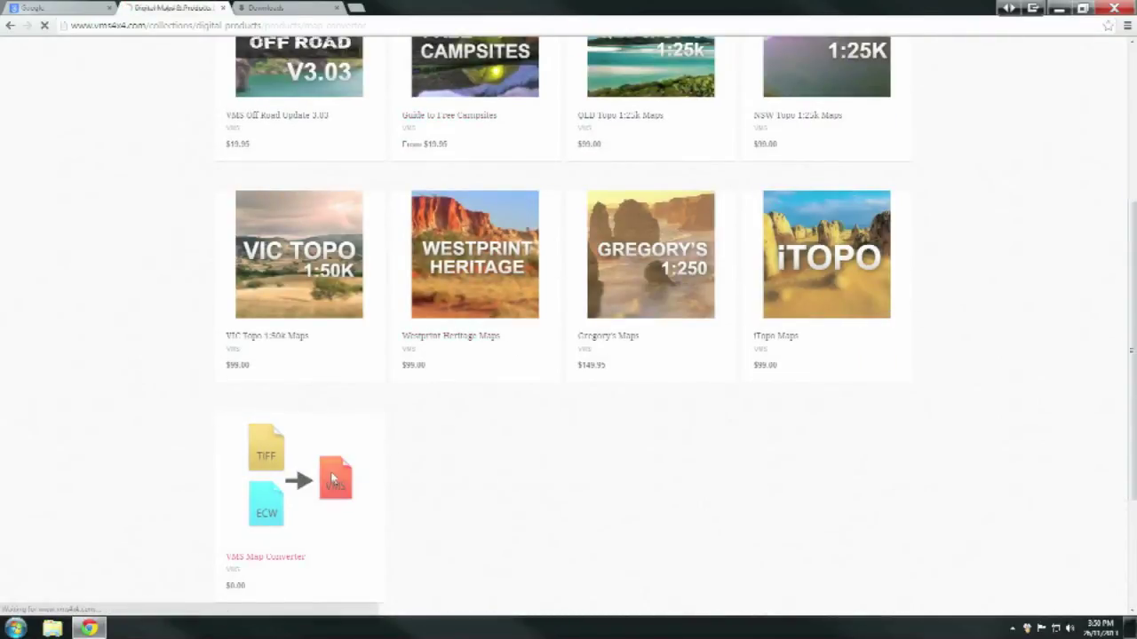
click(332, 479)
click(545, 410)
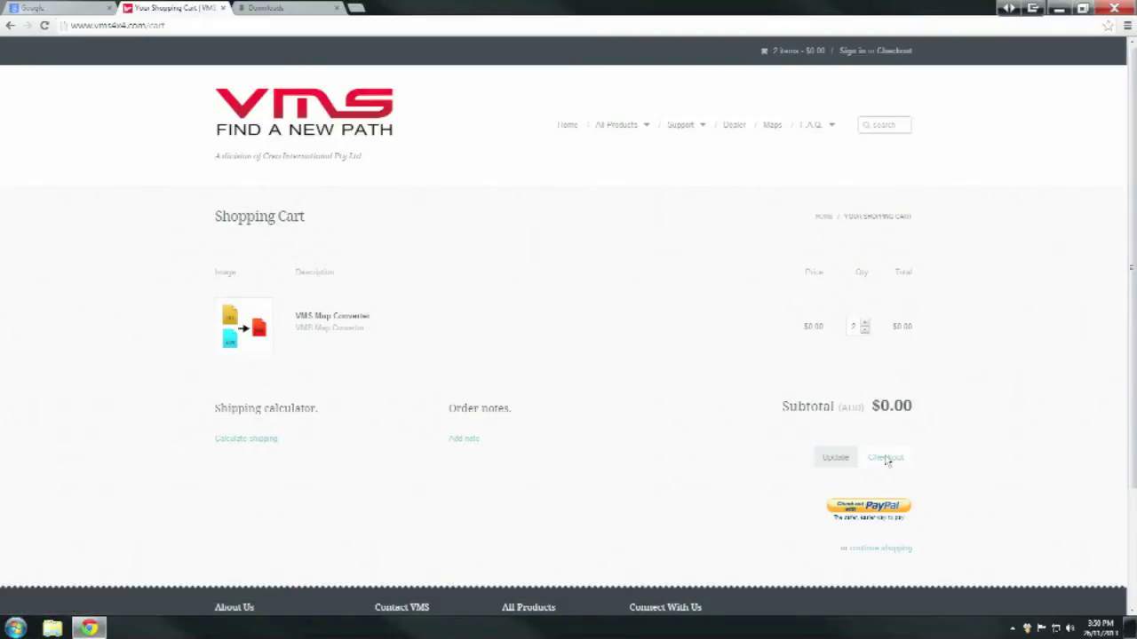
Step: Check out the cart as a guest and bring up the contact email and billing address form
click(885, 458)
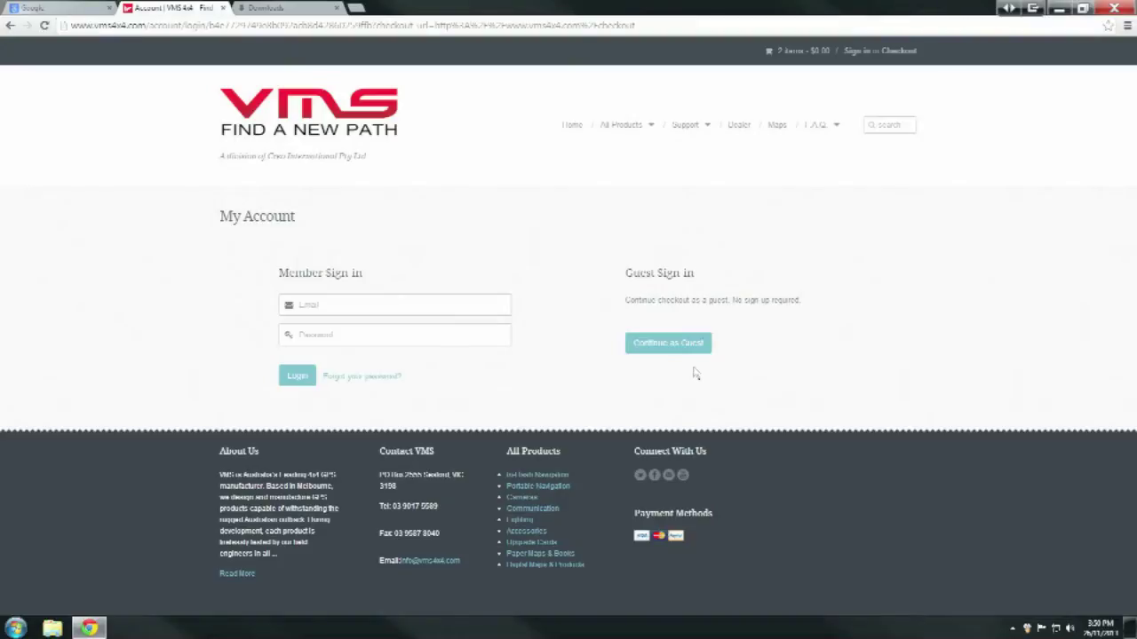
click(685, 351)
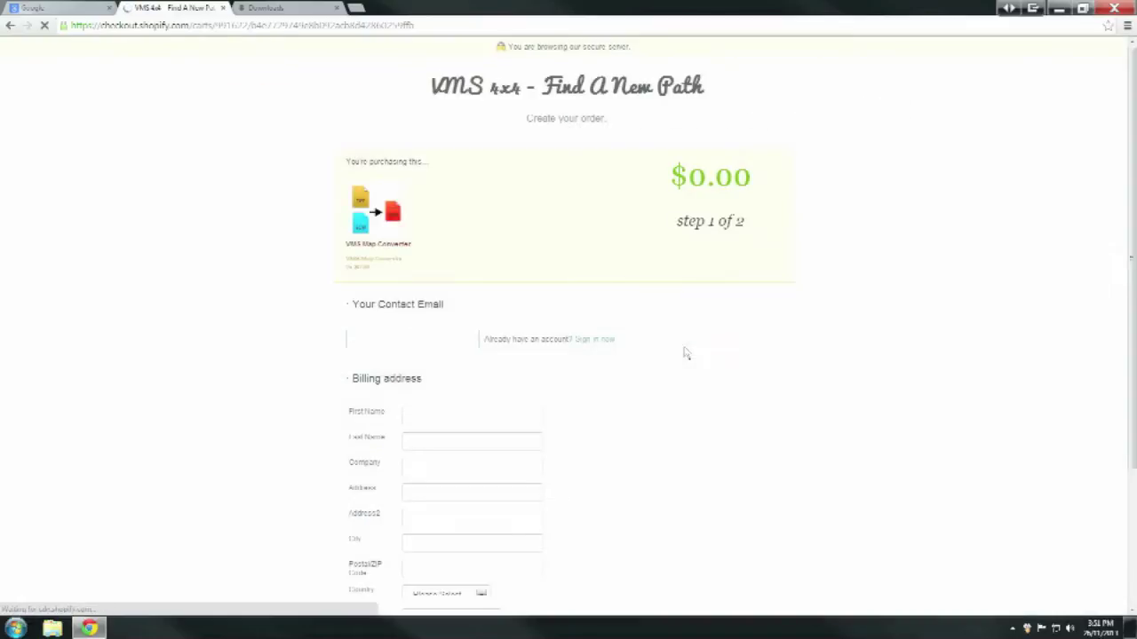
scroll(684, 364, down, 2)
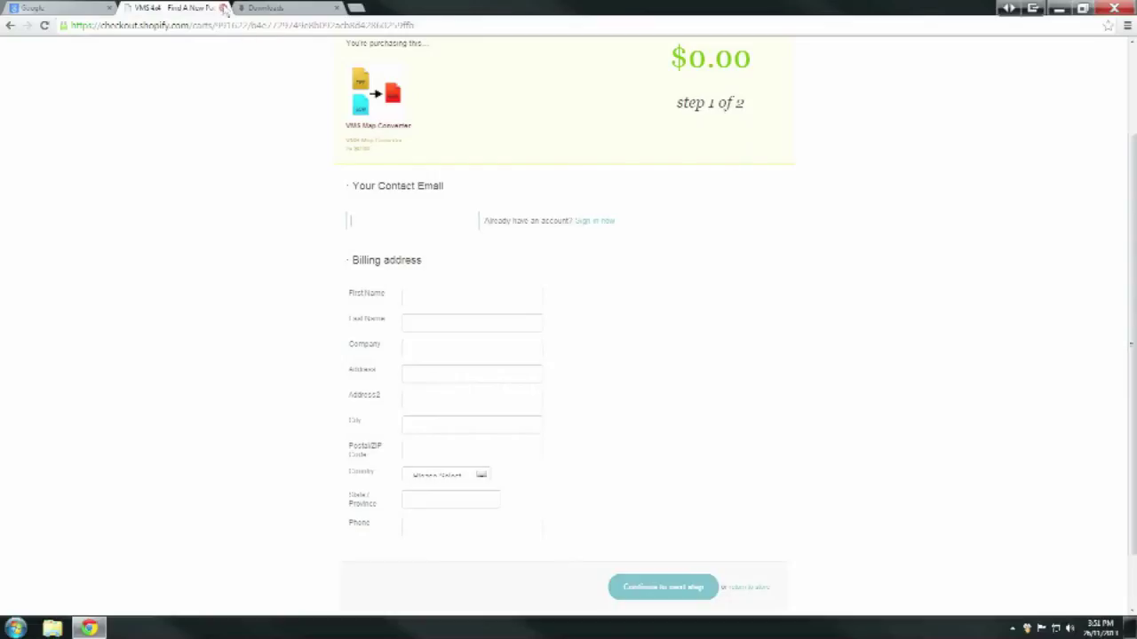
Step: Close the checkout page, search Google for "email", and close the results page to return to the downloads list
click(223, 8)
click(62, 8)
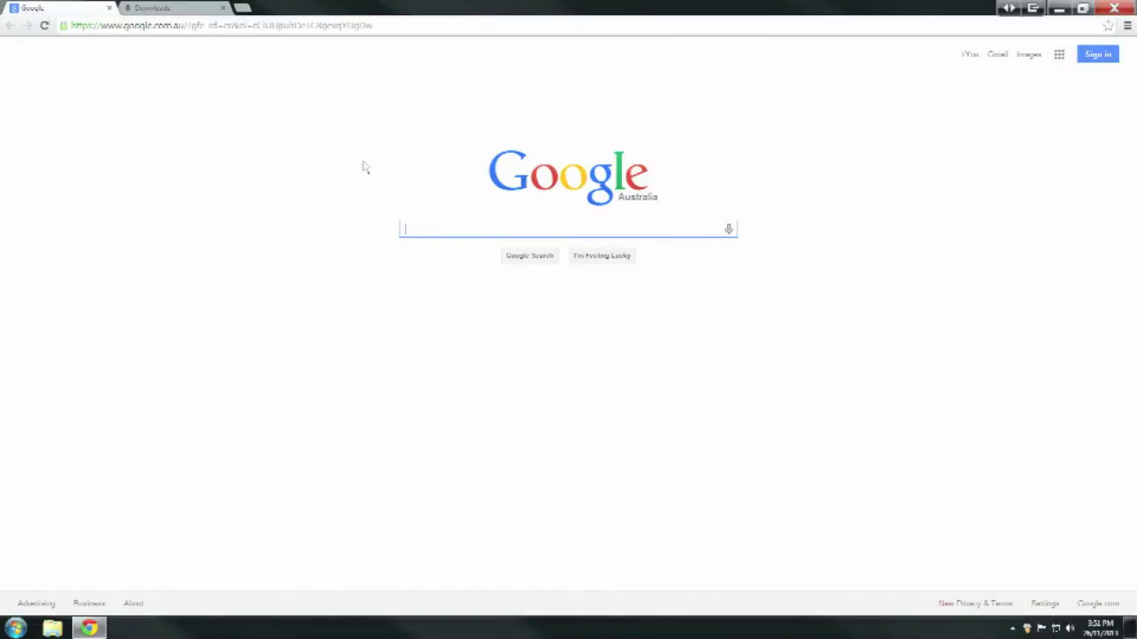
text(email)
key(Return)
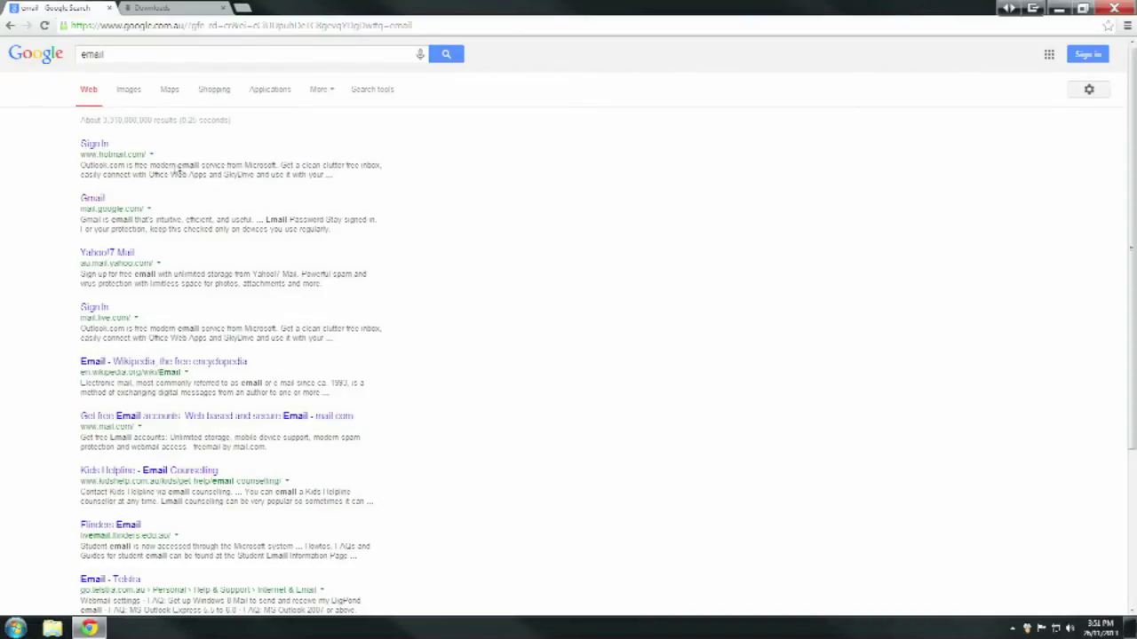
click(109, 8)
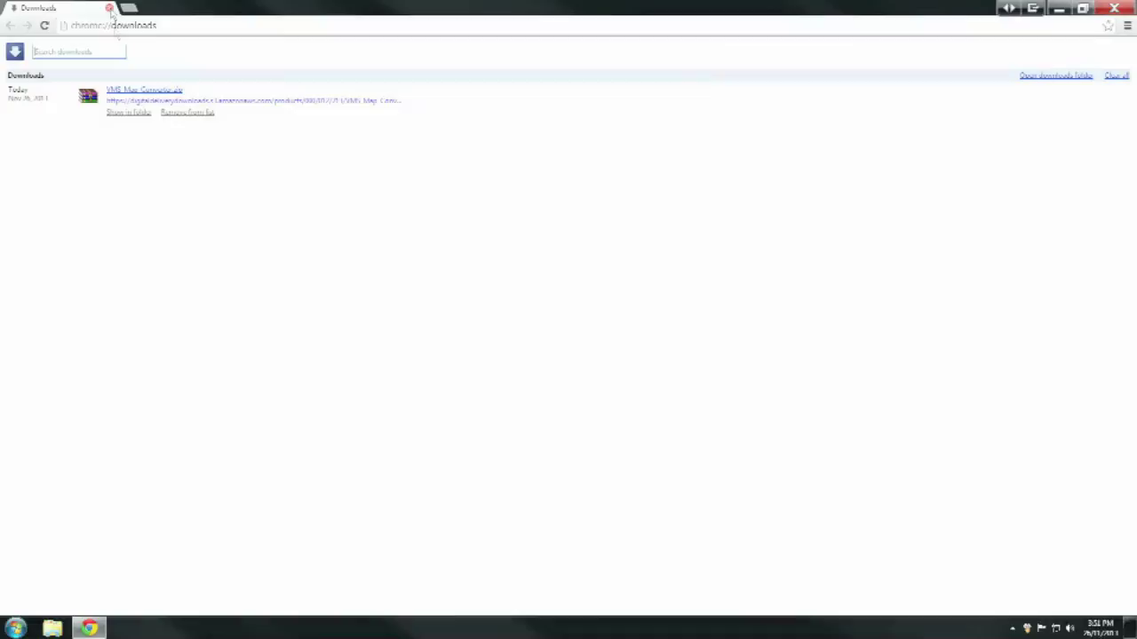
Step: Open the downloaded VMS_Map_Converter.zip and extract the setup and VMS Map Converter installer files to the desktop
click(146, 90)
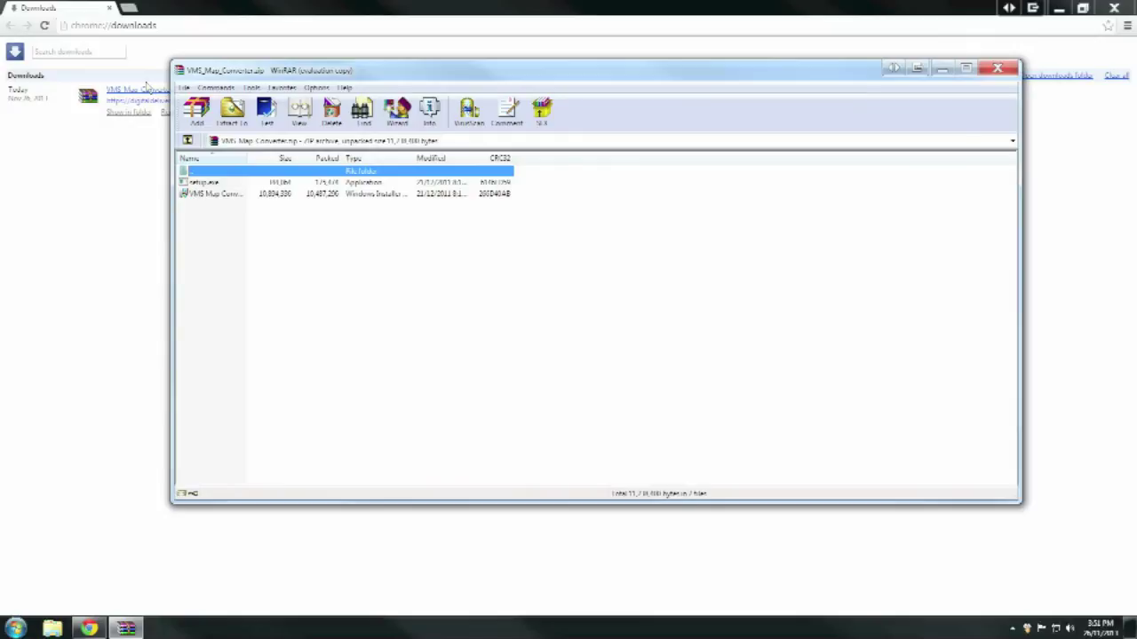
click(1058, 8)
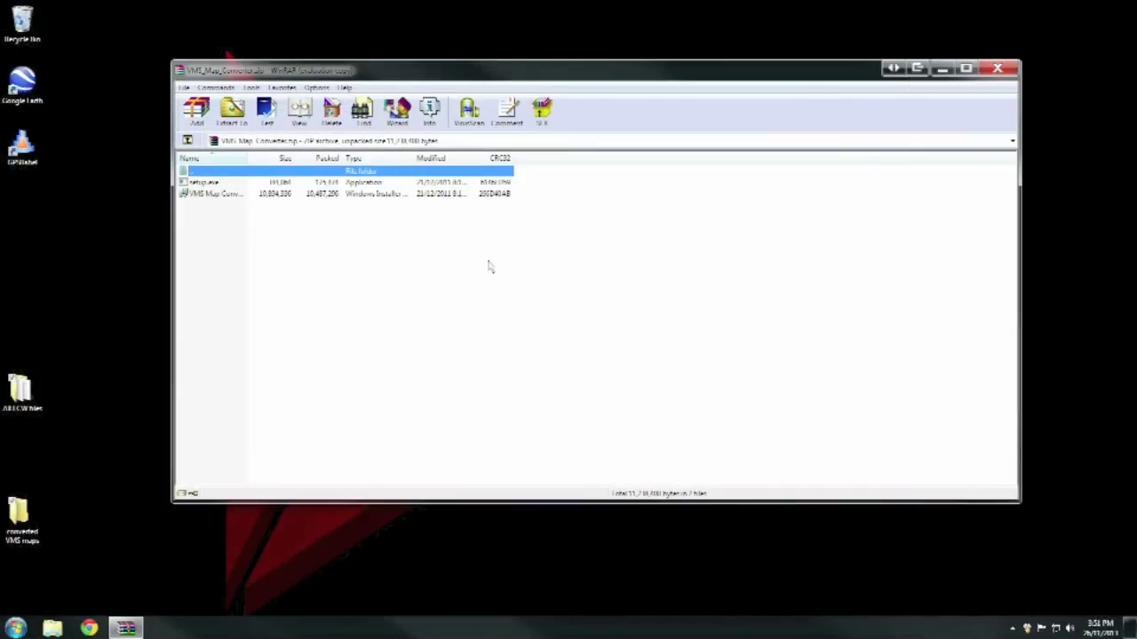
drag(407, 244, 26, 211)
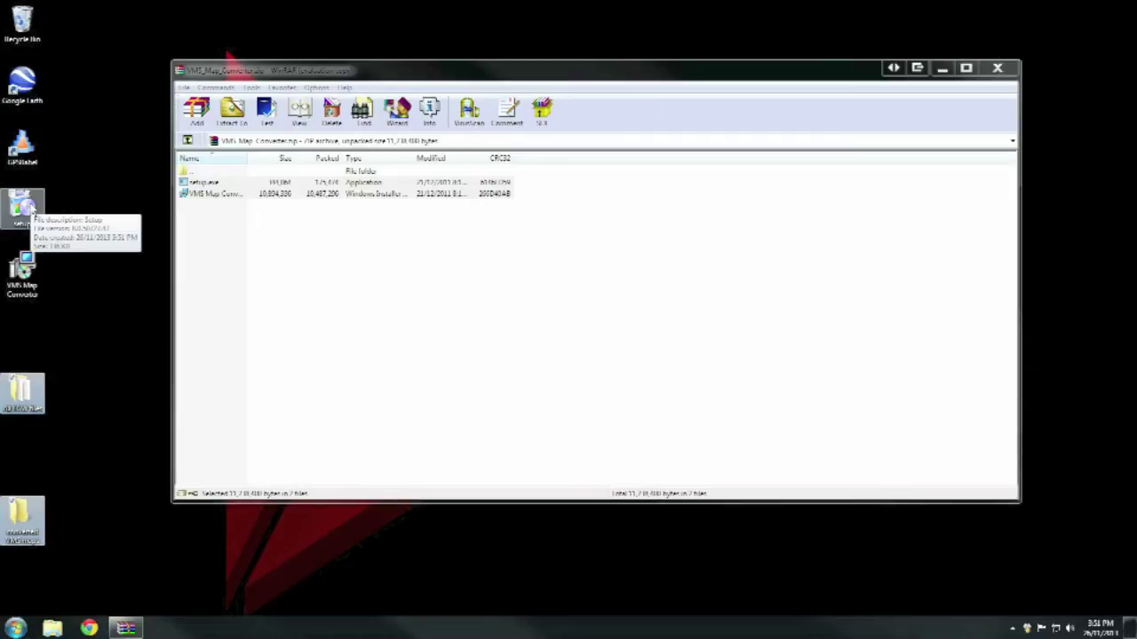
click(997, 68)
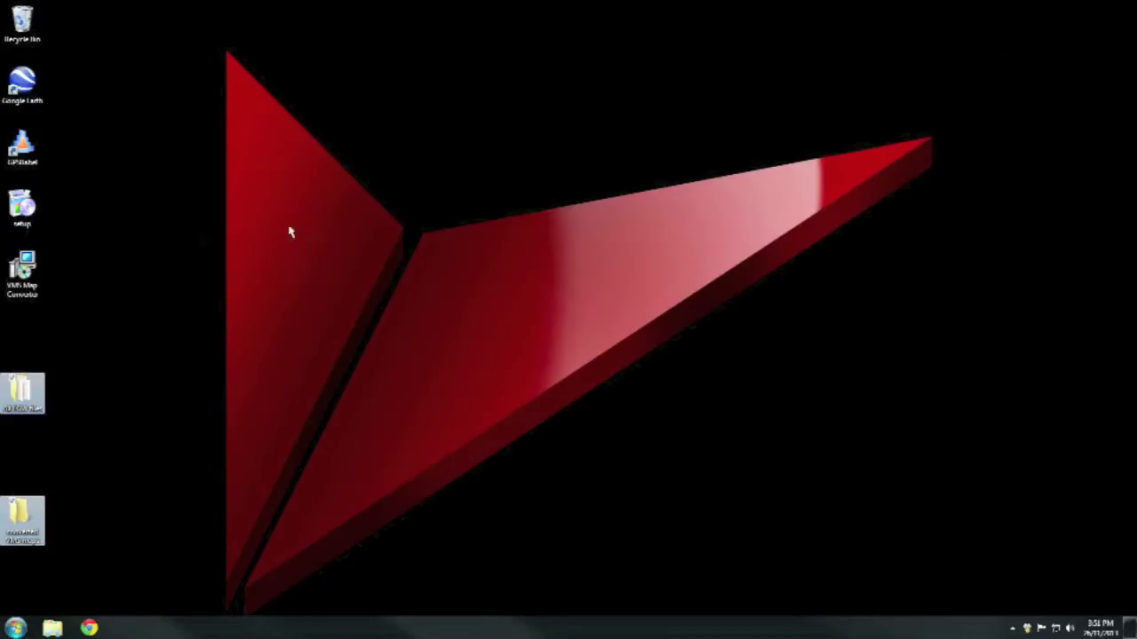
Step: Run setup from the desktop, agree to the licence, and install VMS Map Converter for everyone in the default folder
click(27, 209)
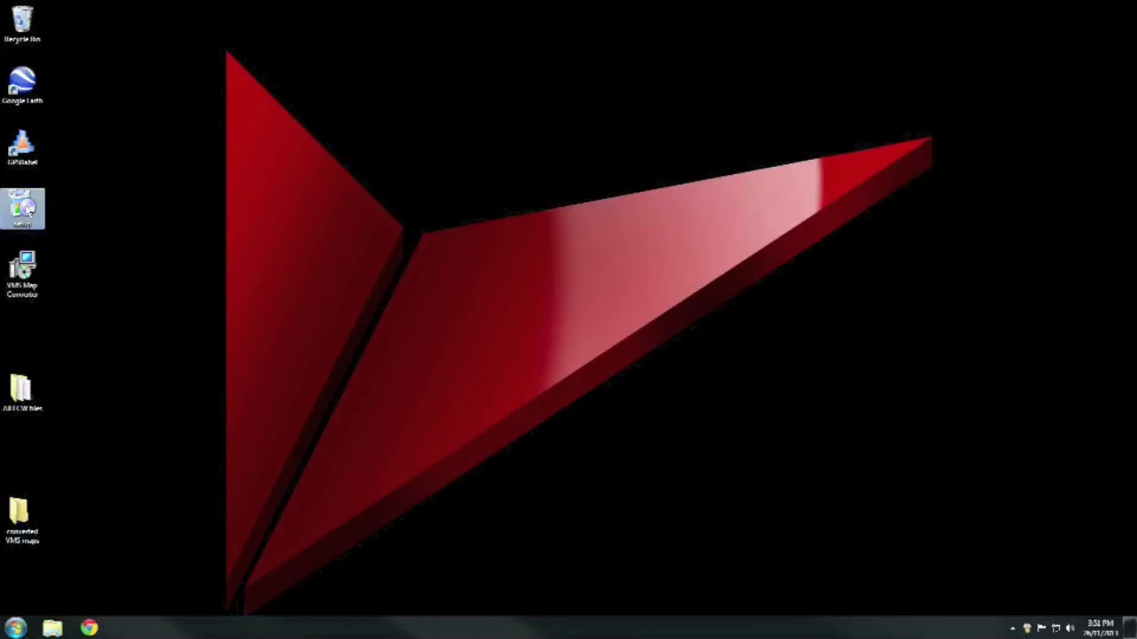
double_click(27, 209)
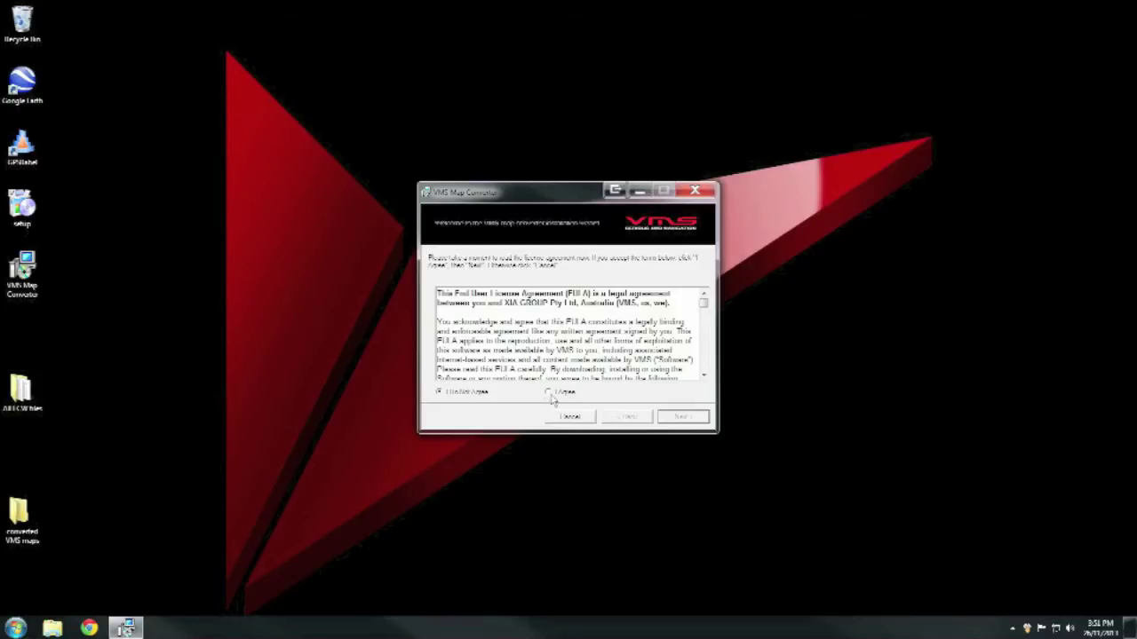
click(683, 418)
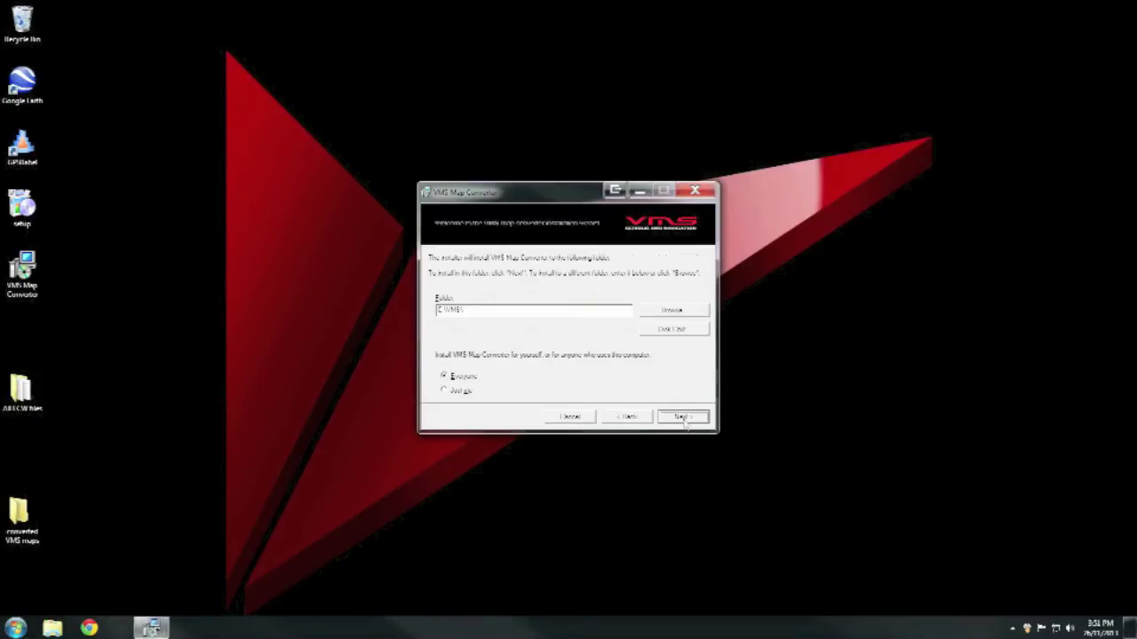
click(683, 417)
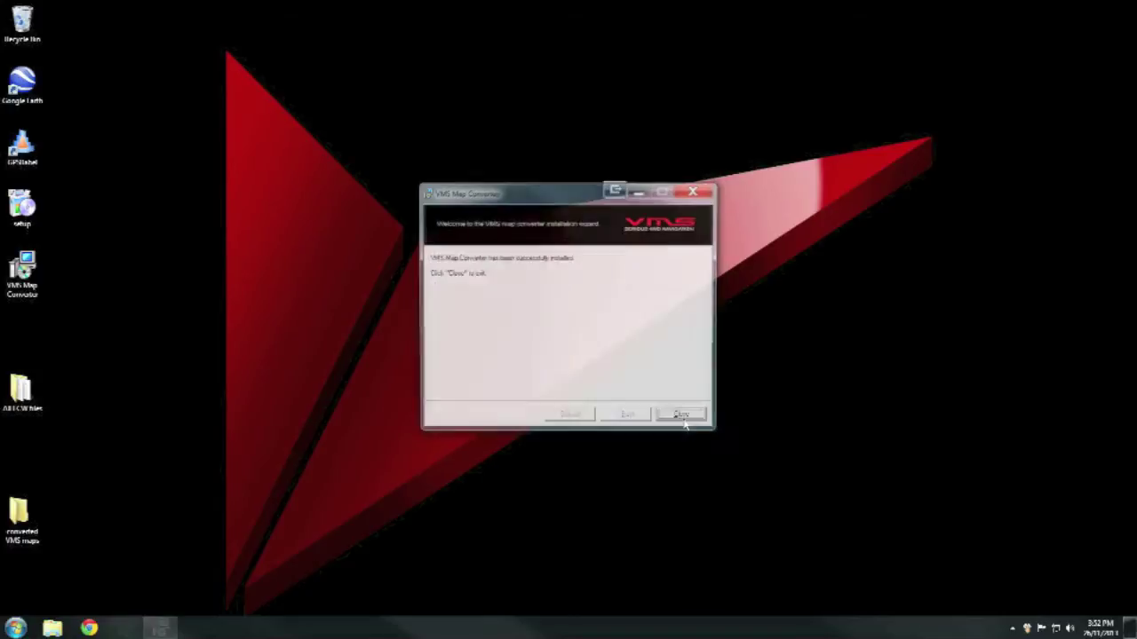
click(683, 418)
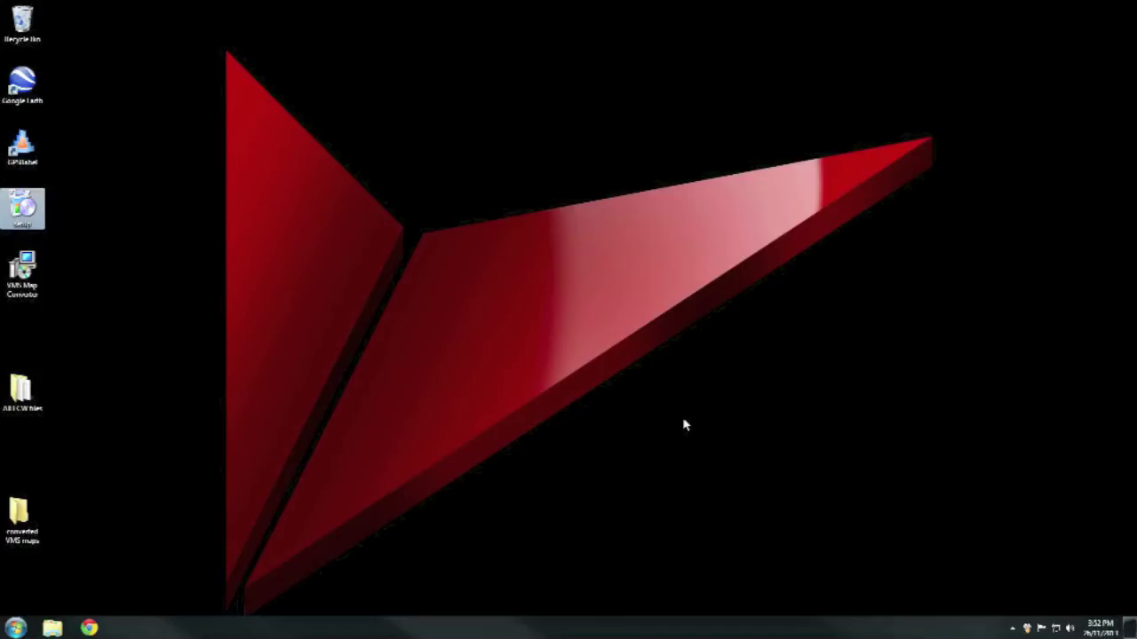
Step: Open the ECW Images folder on the map disc in the DVD RW drive
click(53, 628)
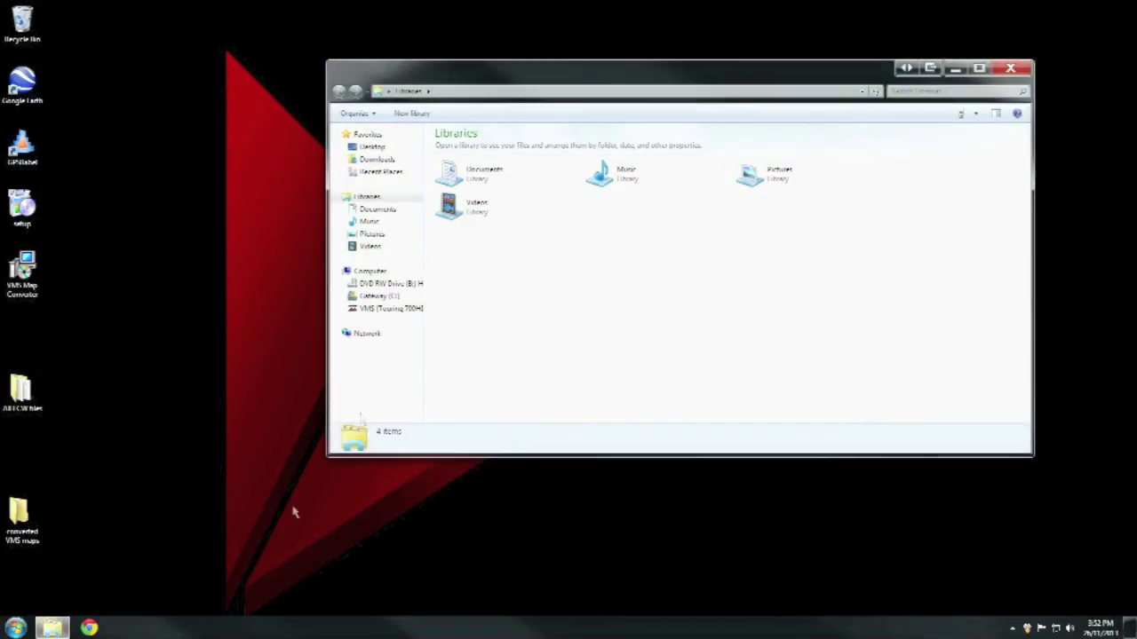
click(401, 285)
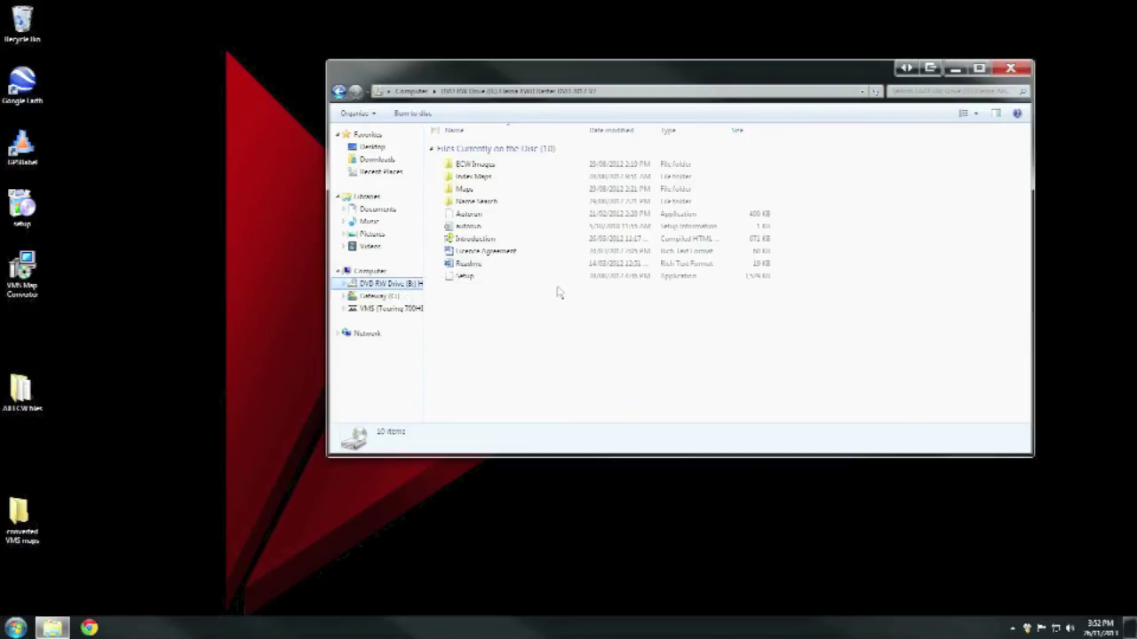
double_click(494, 168)
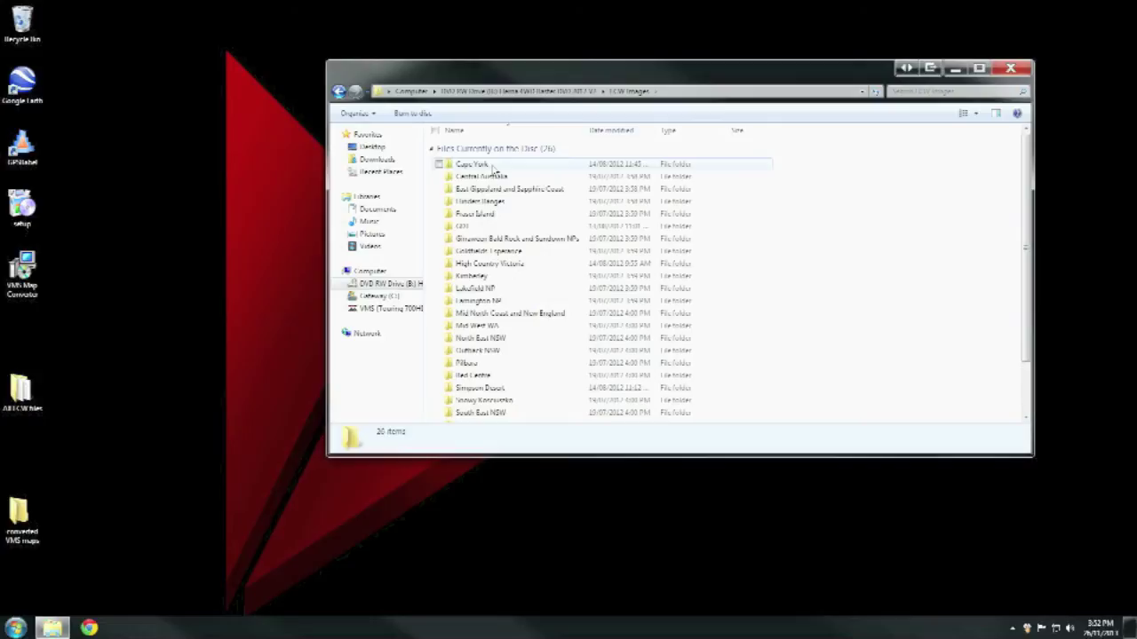
Step: Examine the contents of the Cape York and Girraween Bald Rock and Sundown NPs folders, returning to ECW Images
double_click(493, 167)
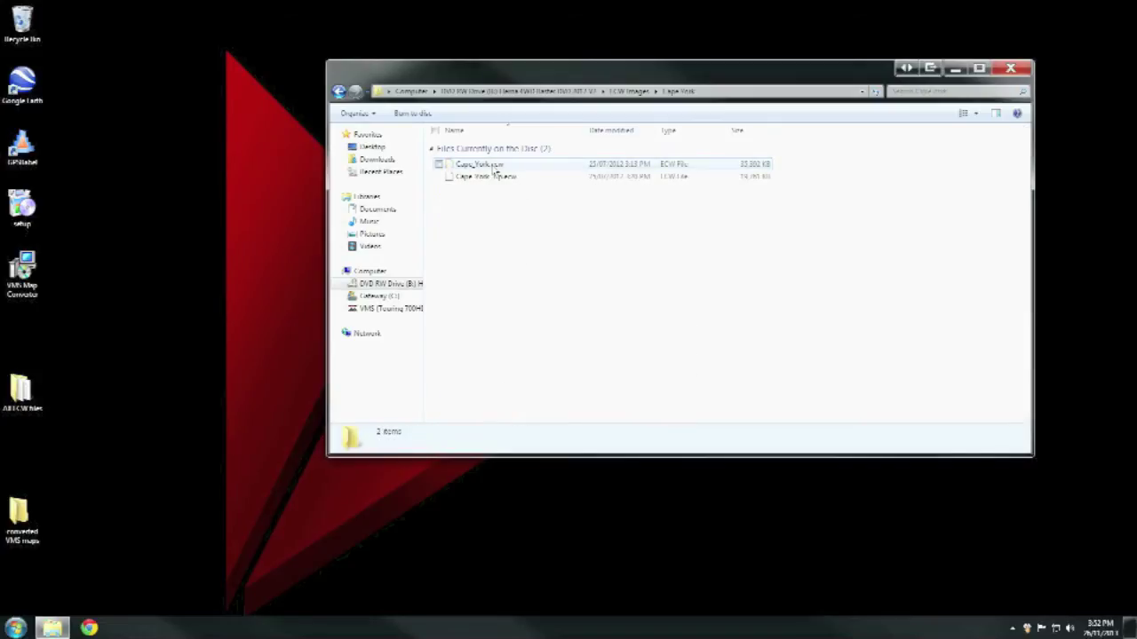
key(BackSpace)
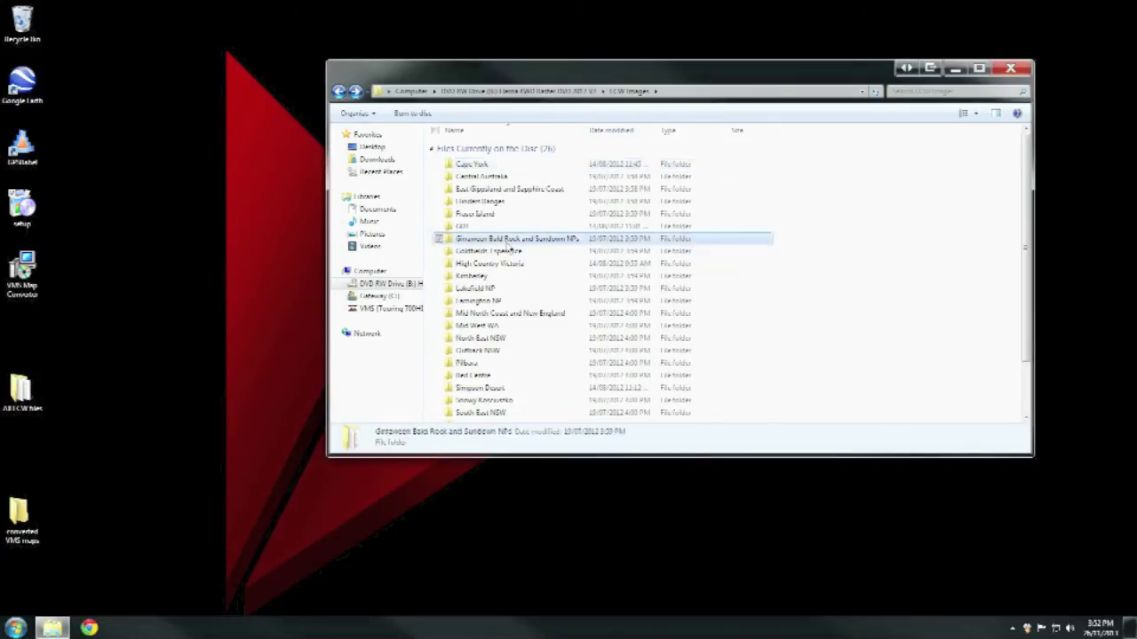
double_click(507, 235)
key(BackSpace)
Step: Search ECW Images for *.ecw and copy all the found files into the desktop folder All ECW files
click(916, 93)
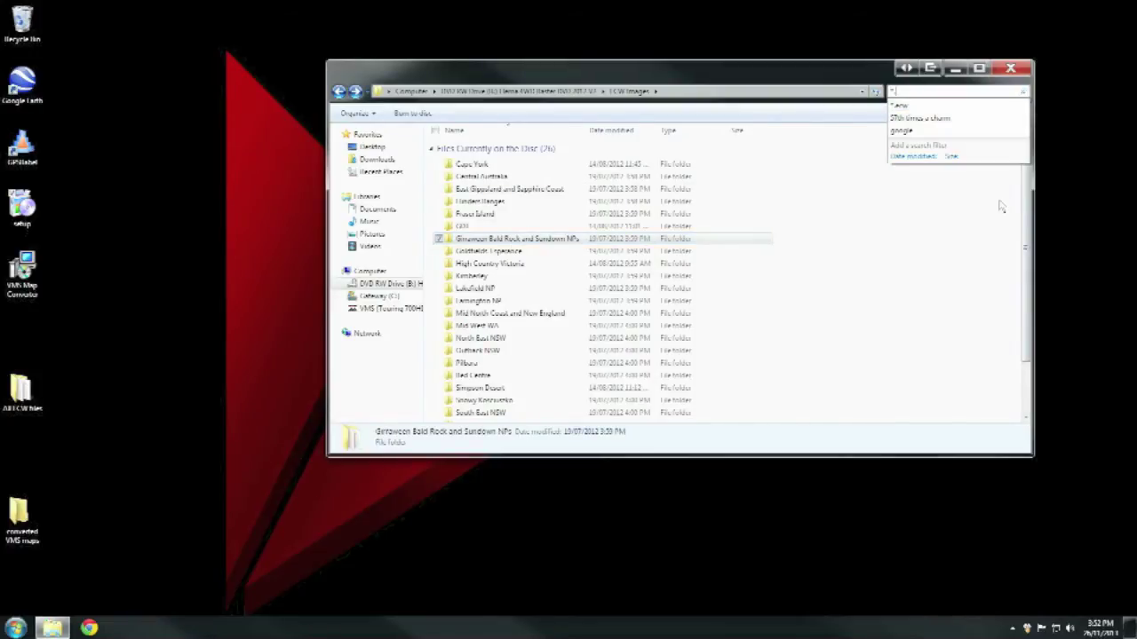
key(Return)
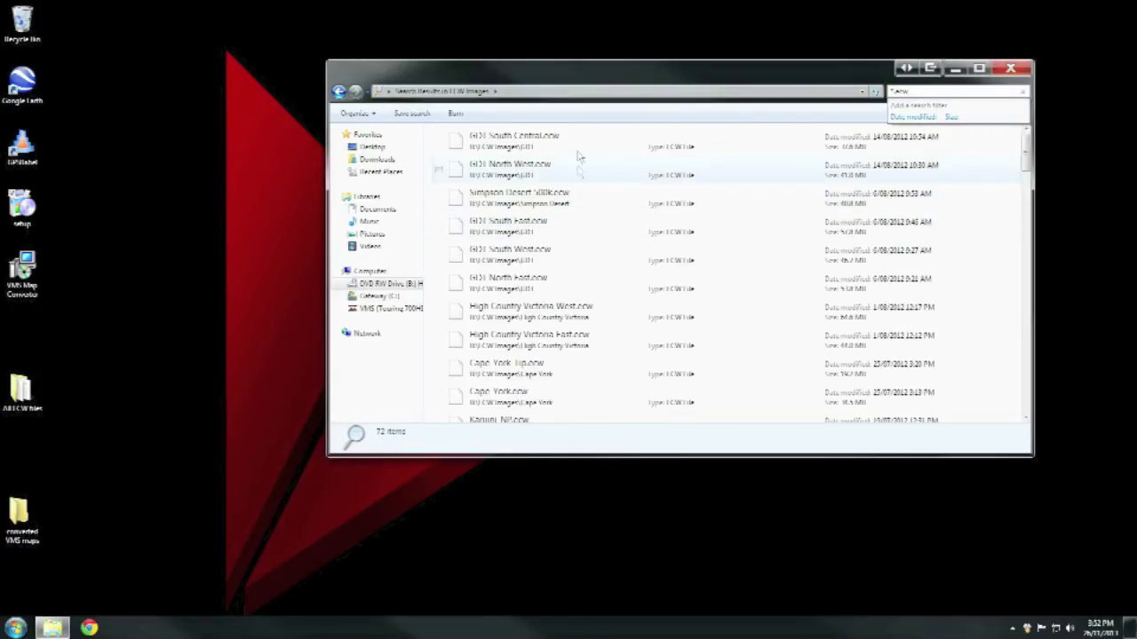
click(623, 206)
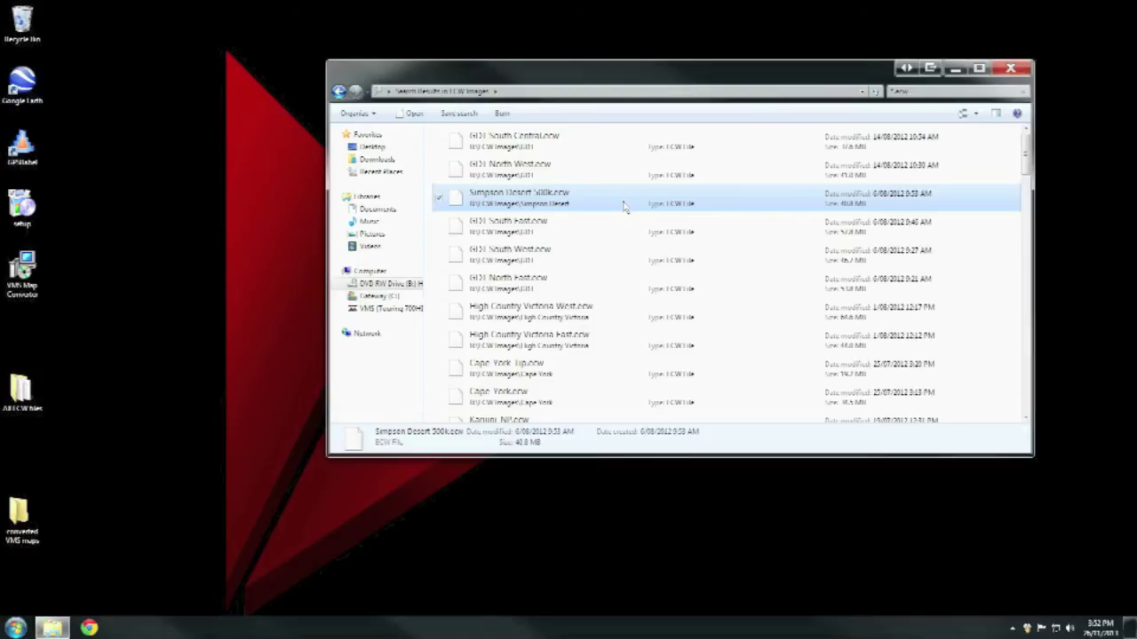
key(ctrl+a)
drag(624, 206, 31, 409)
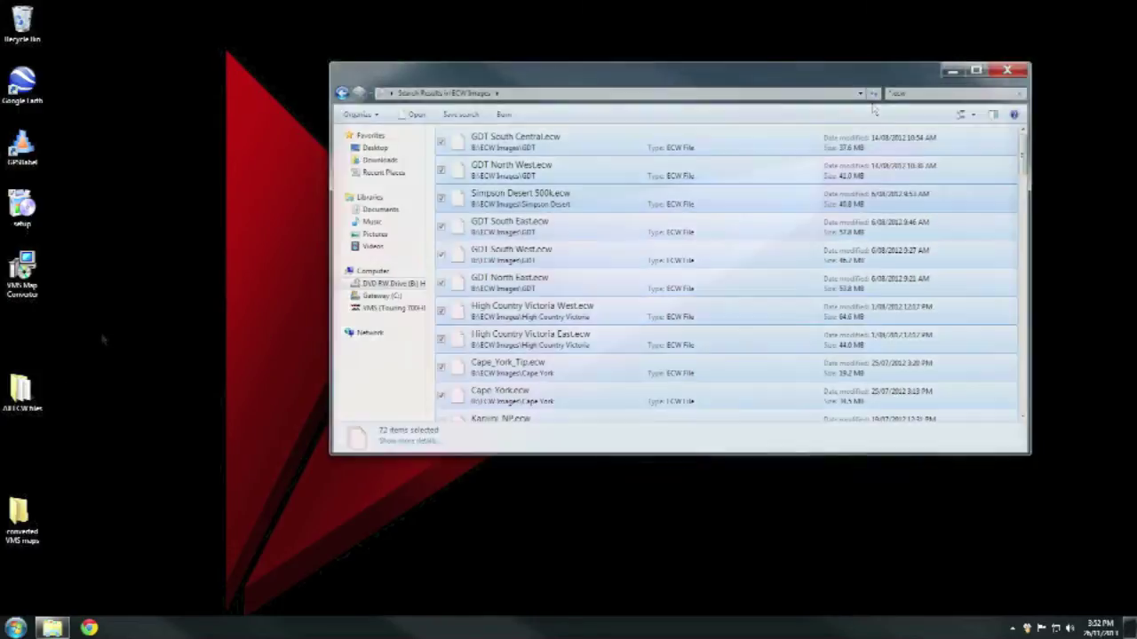
click(1006, 69)
Step: Review the list of map files in the desktop folder All ECW files and close the folder
double_click(21, 390)
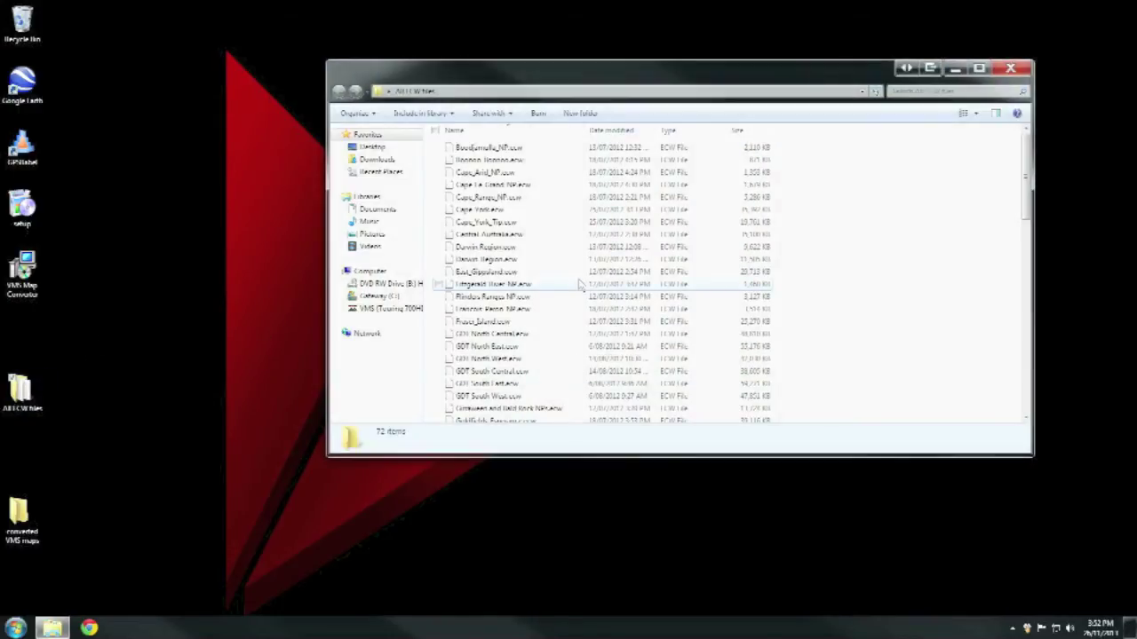
click(579, 284)
scroll(579, 284, down, 15)
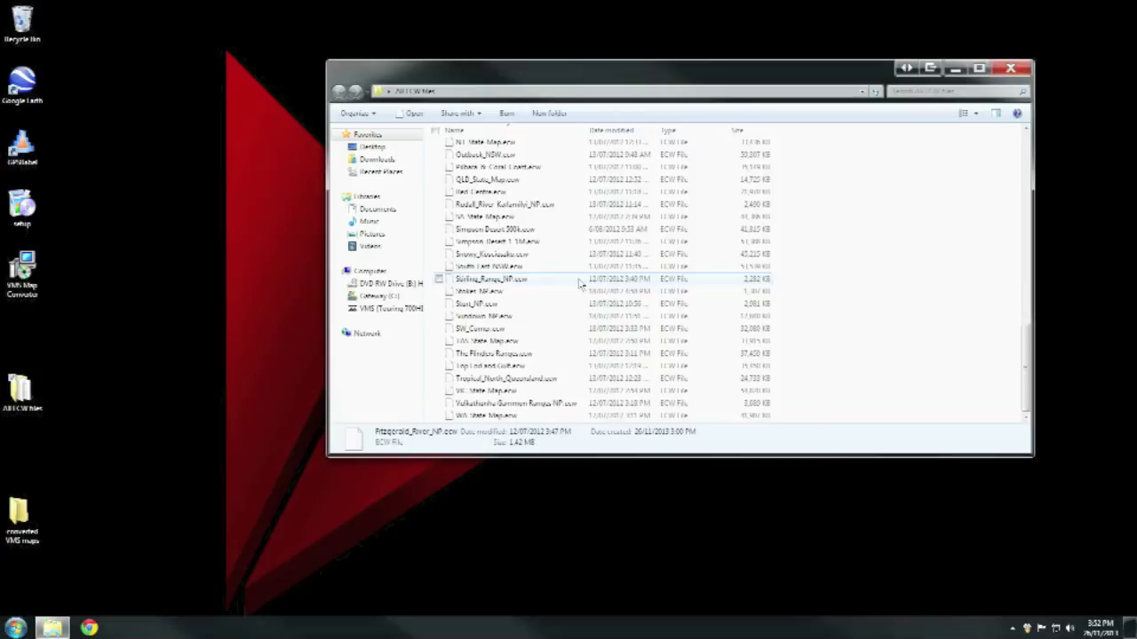
scroll(579, 284, up, 13)
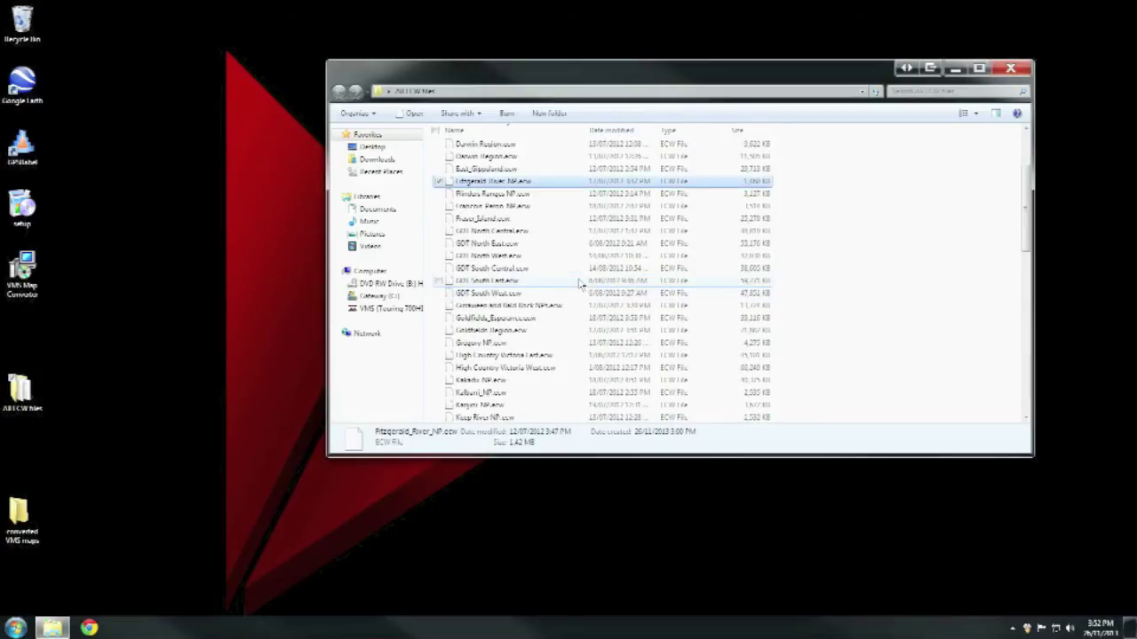
click(1012, 71)
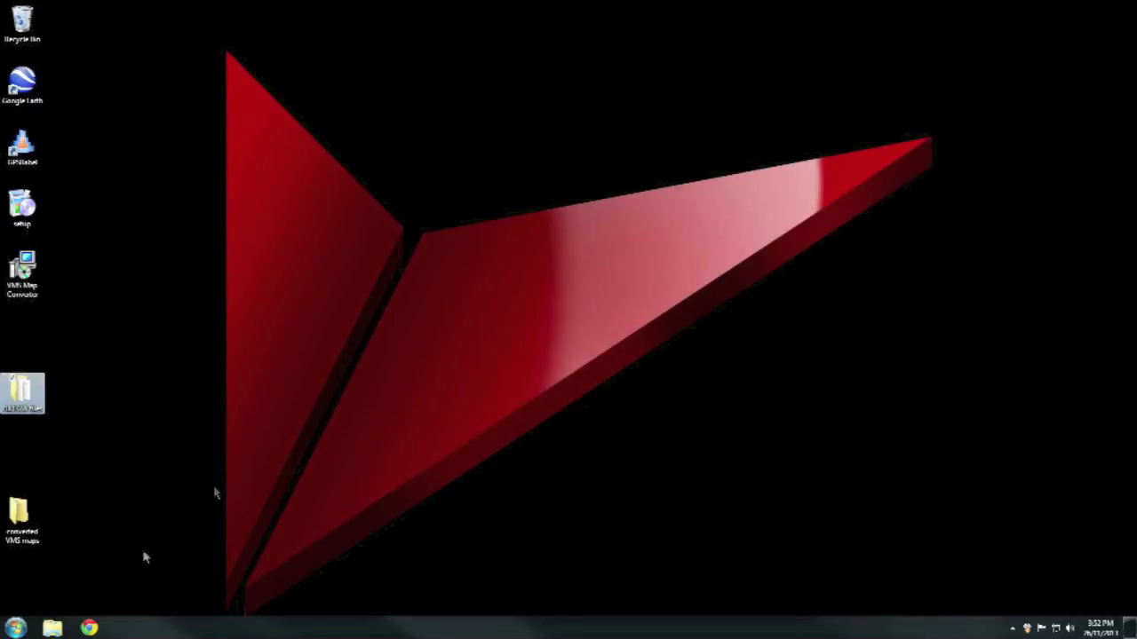
Step: Find and launch VMS Map Converter, and dismiss its welcome screen
click(16, 628)
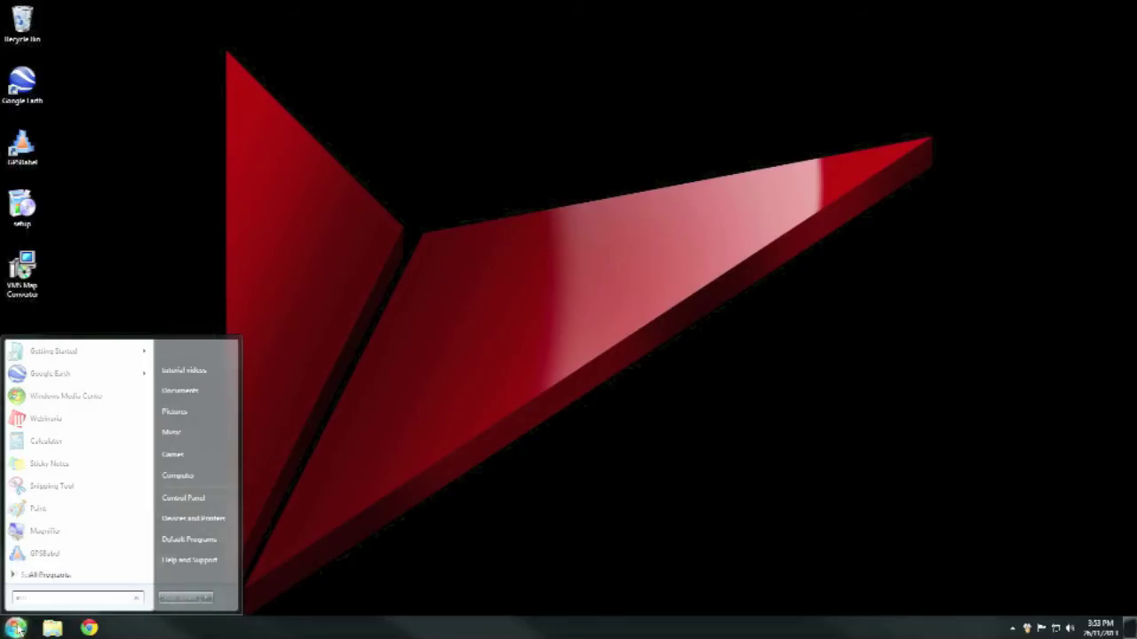
text(vms map conv)
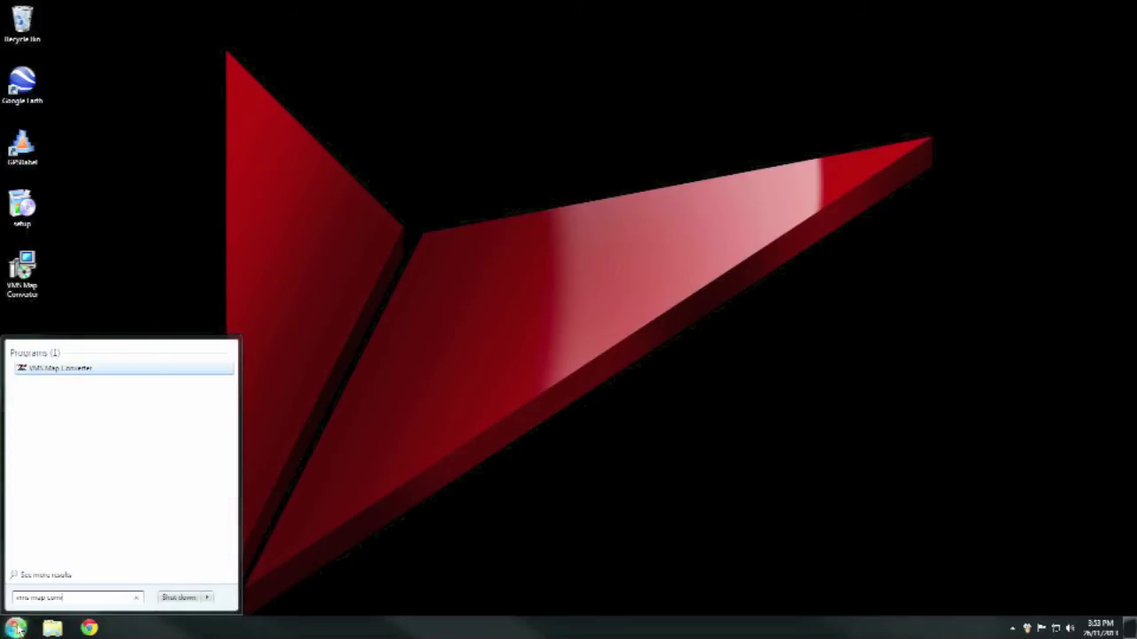
click(80, 369)
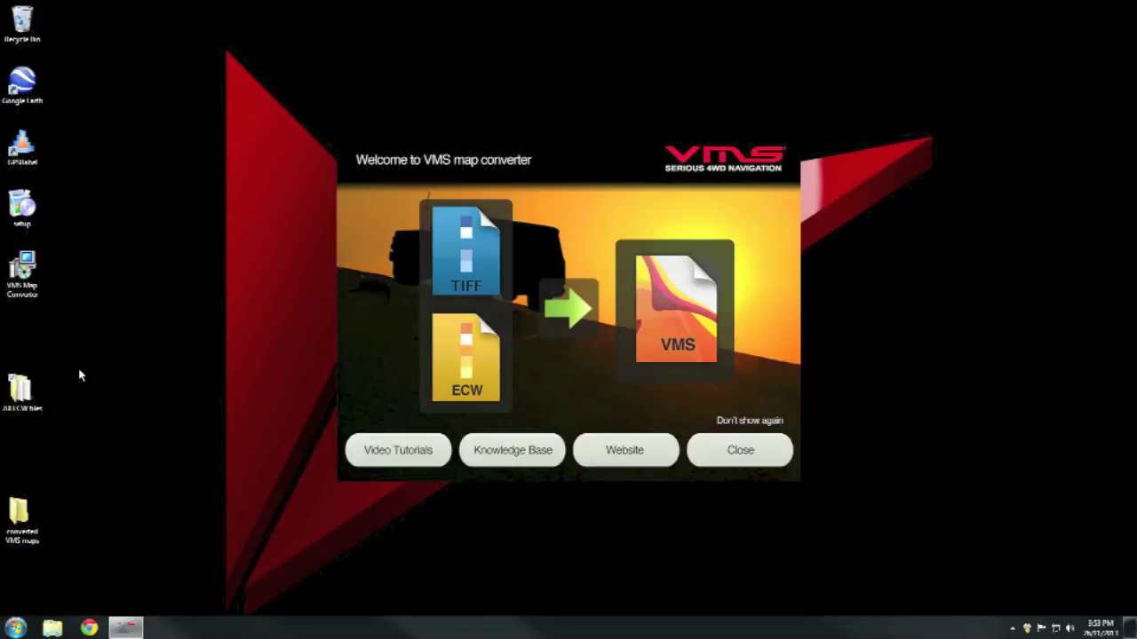
click(742, 450)
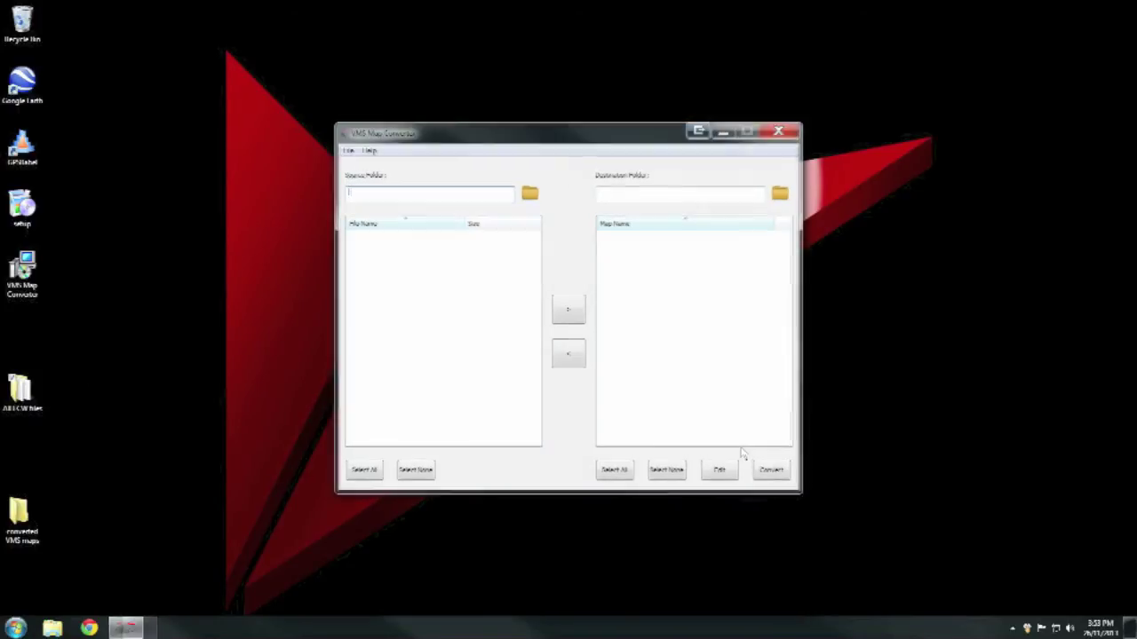
Step: Set the source folder to All ECW files and the destination folder to converted VMS maps, both on the desktop
click(529, 195)
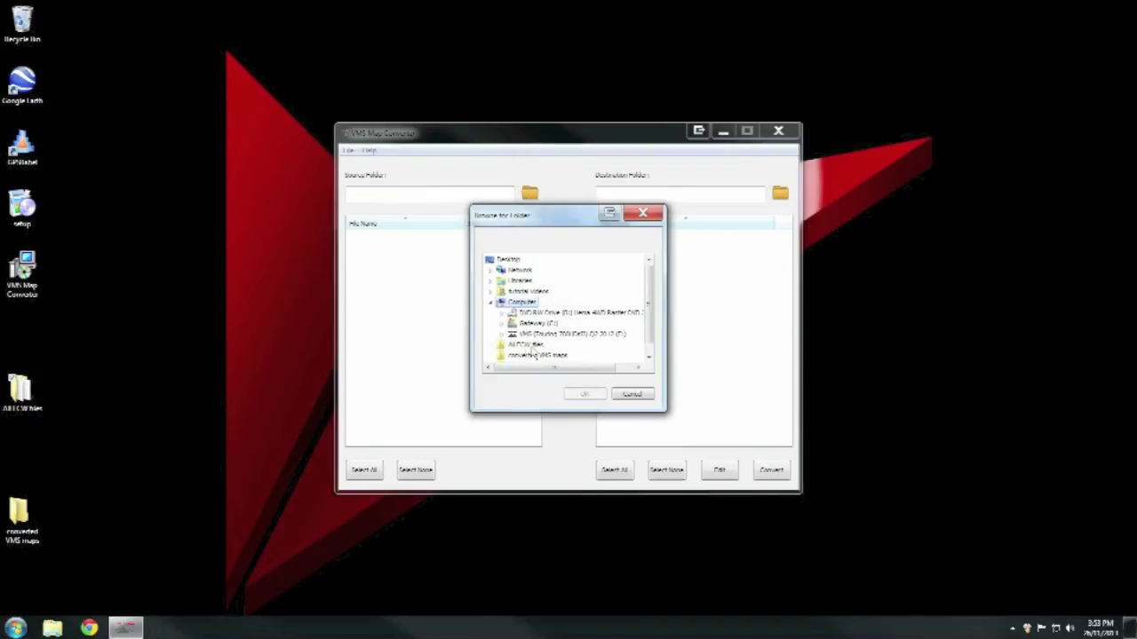
click(528, 346)
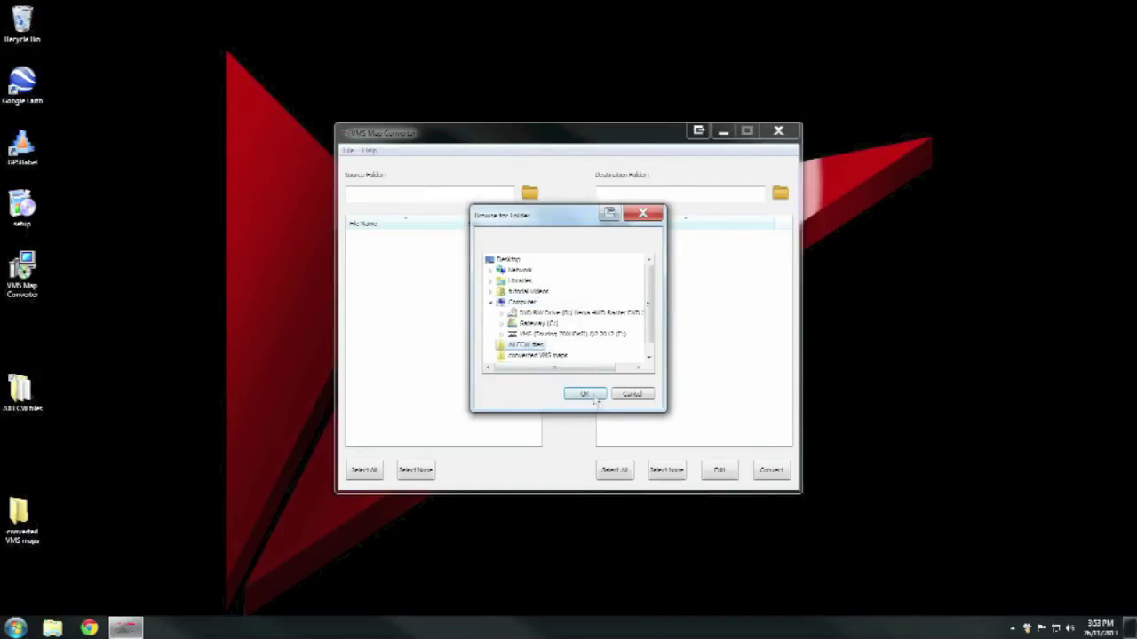
click(586, 395)
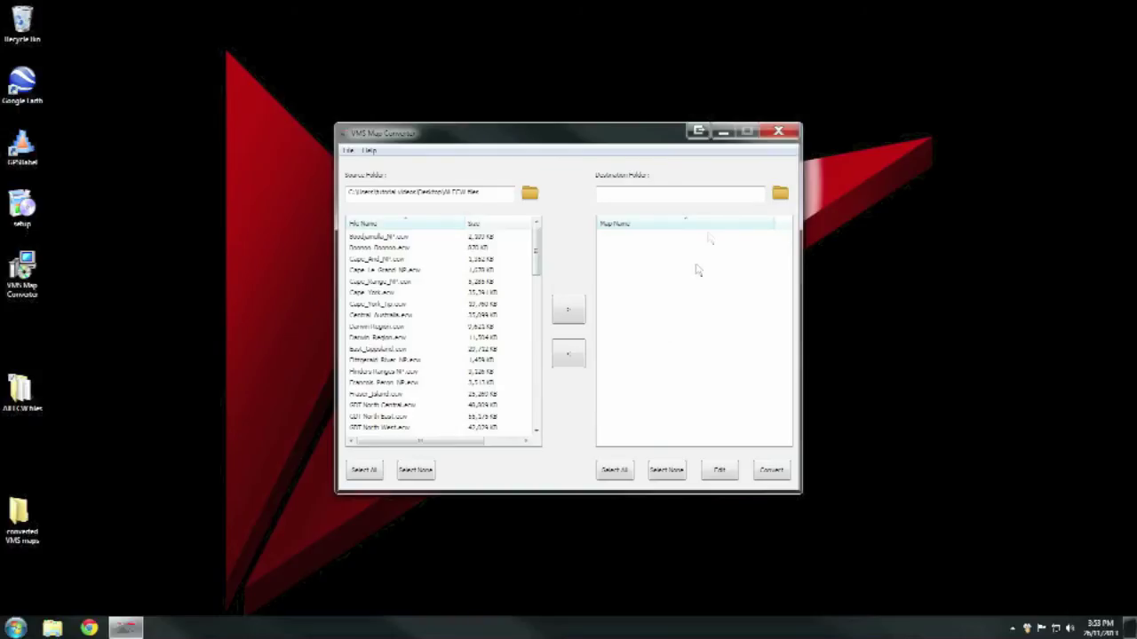
click(780, 195)
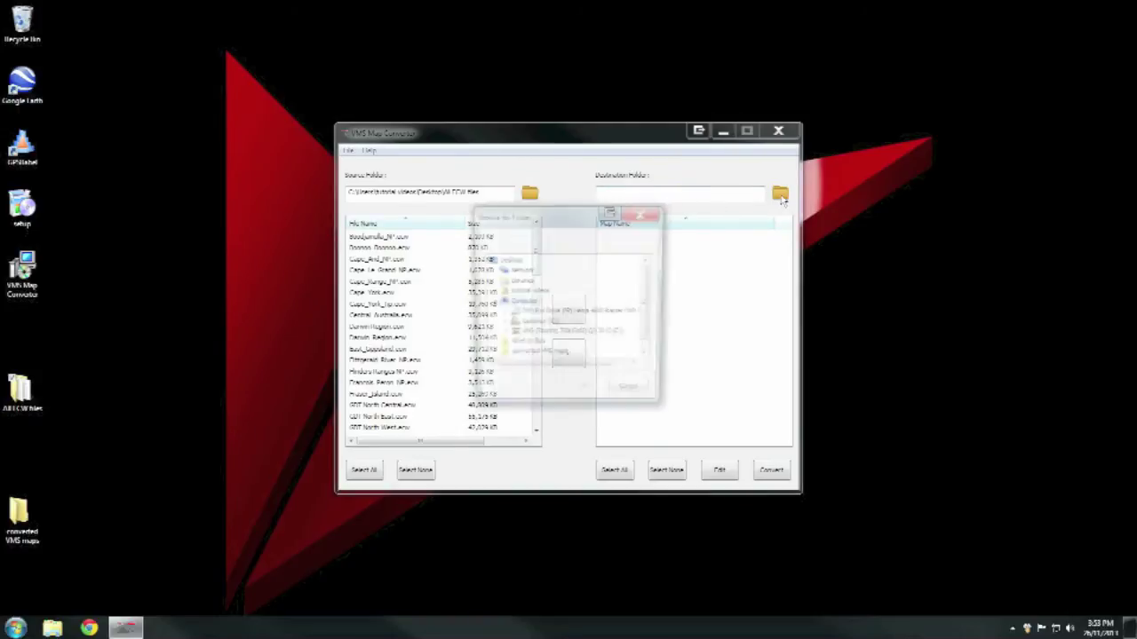
click(559, 356)
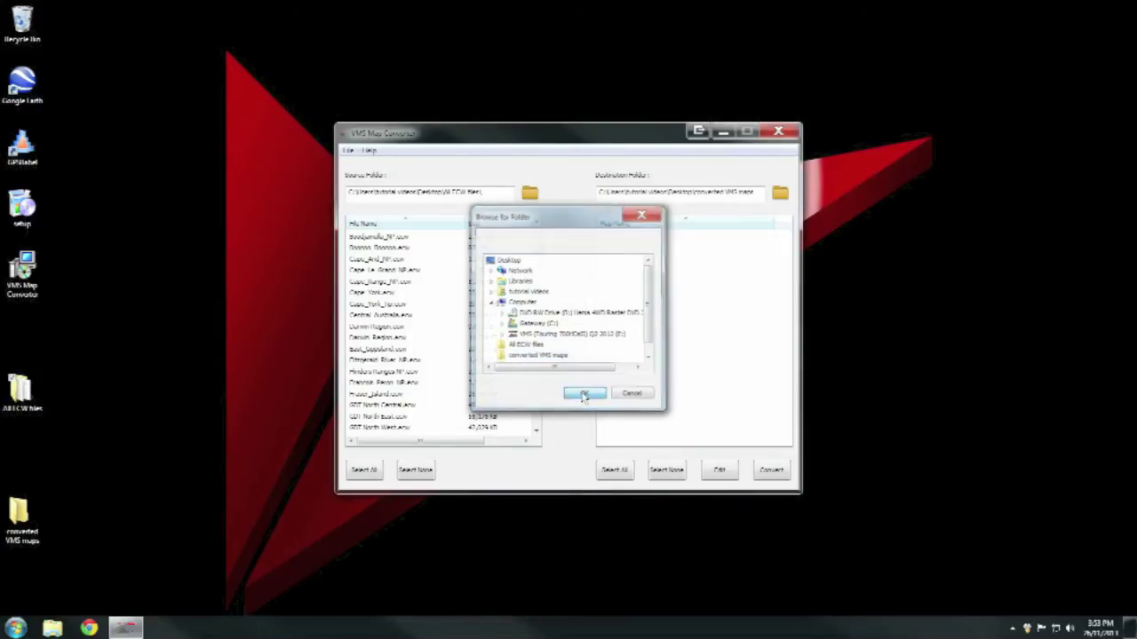
click(583, 396)
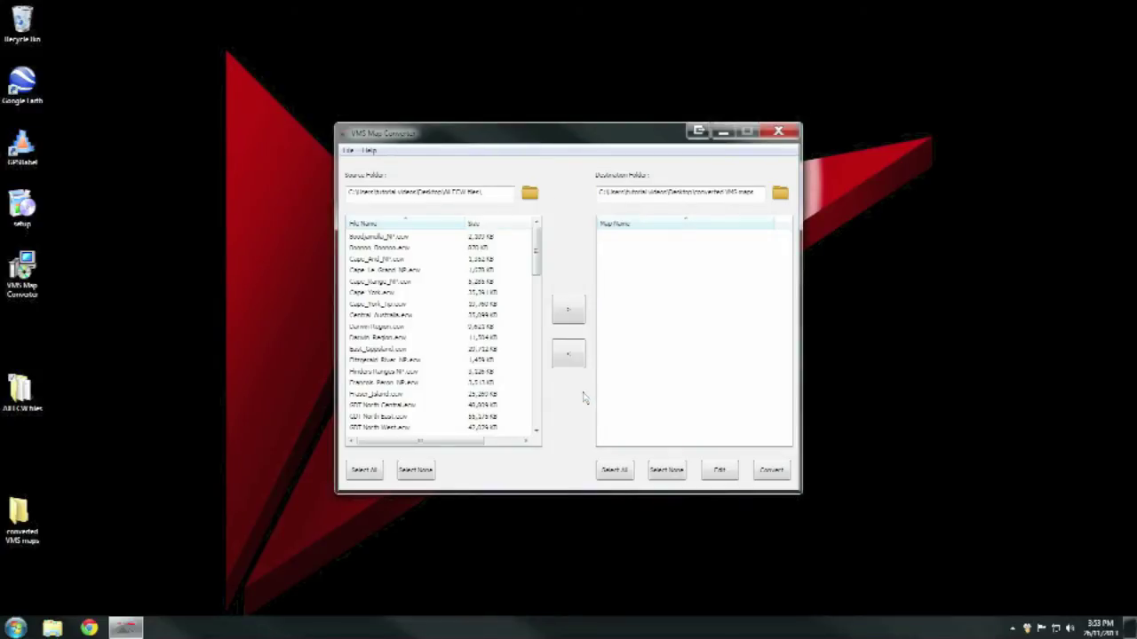
Step: Add Boodjamulla_NP.ecw and Boonoo_Boonoo.ecw to the list of maps for conversion and select all remaining source files
click(489, 238)
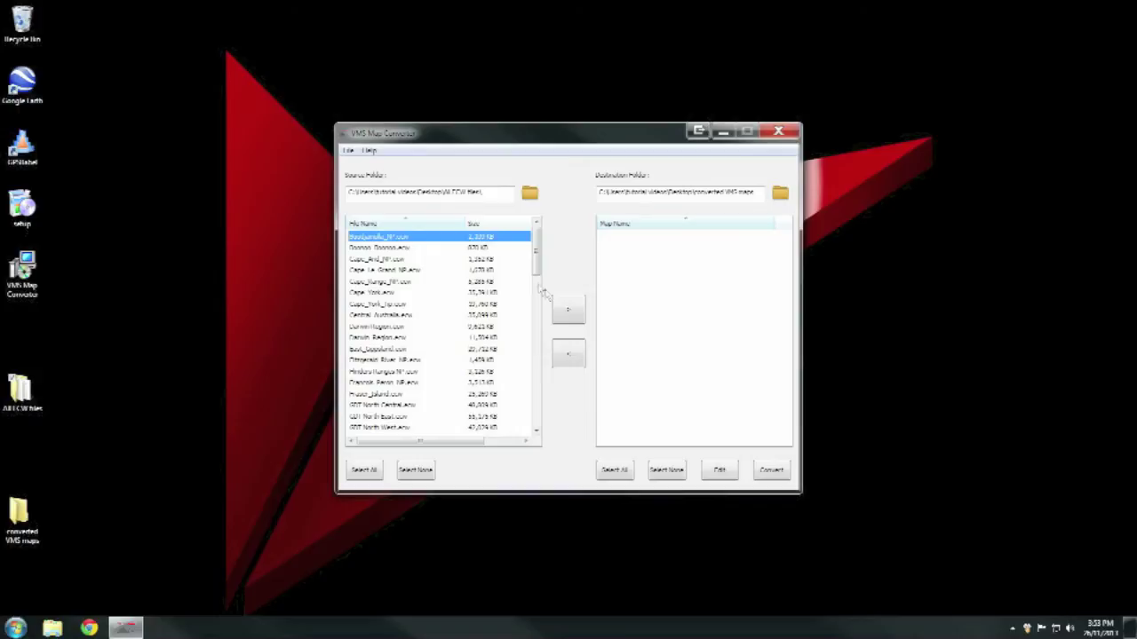
click(569, 311)
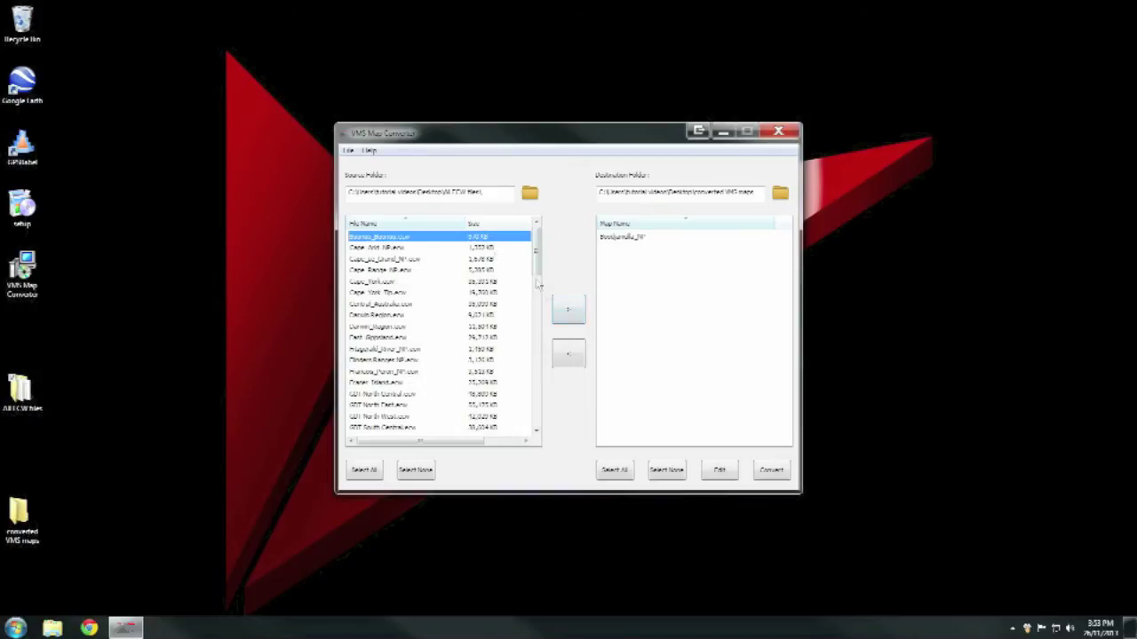
click(569, 310)
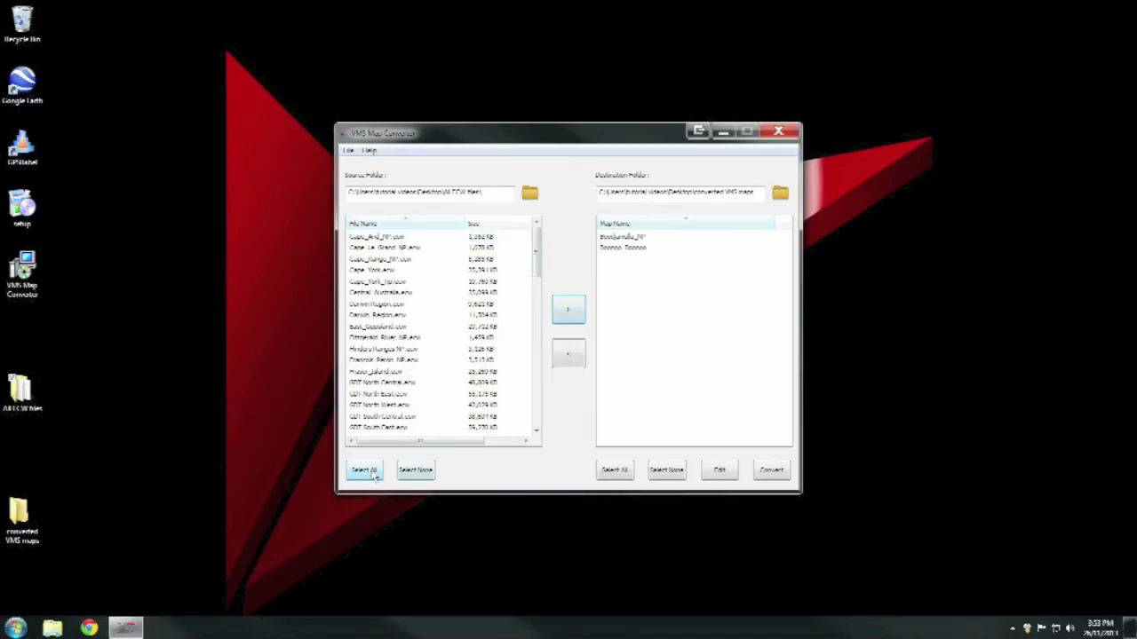
click(365, 471)
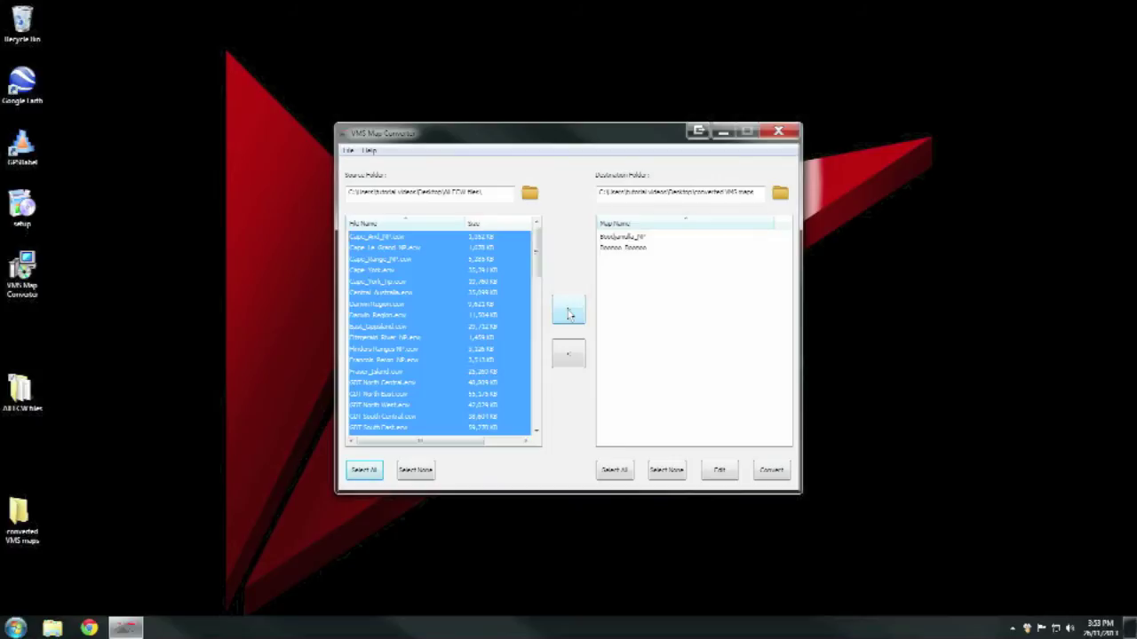
Step: Set the publisher and copyright of both listed maps to Hema, convert them, and close the completion summary
click(617, 470)
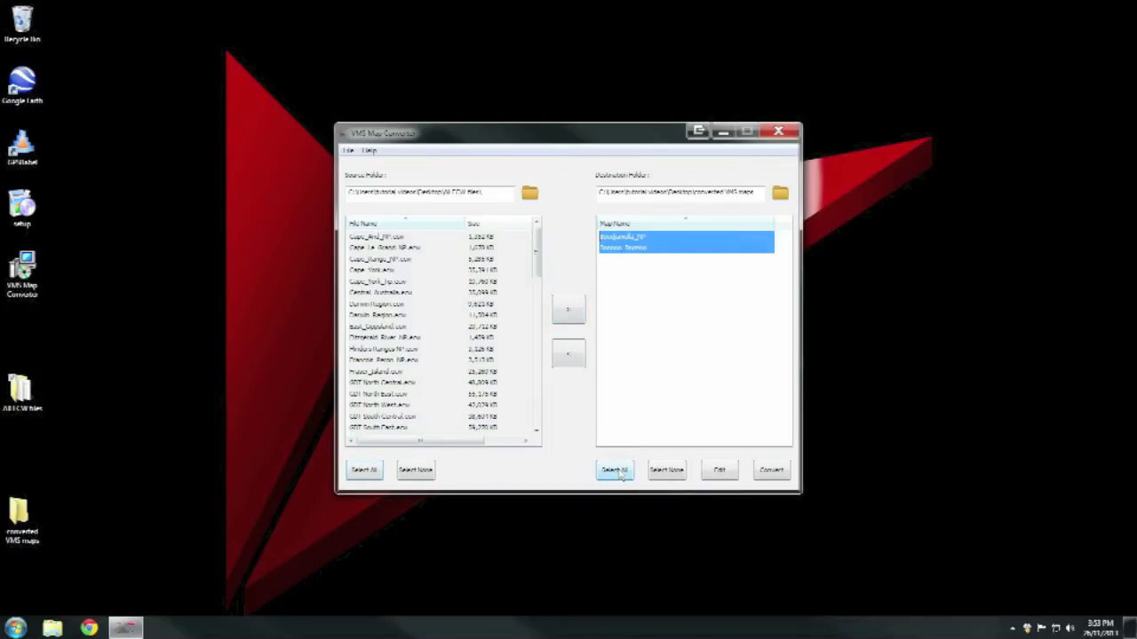
click(721, 471)
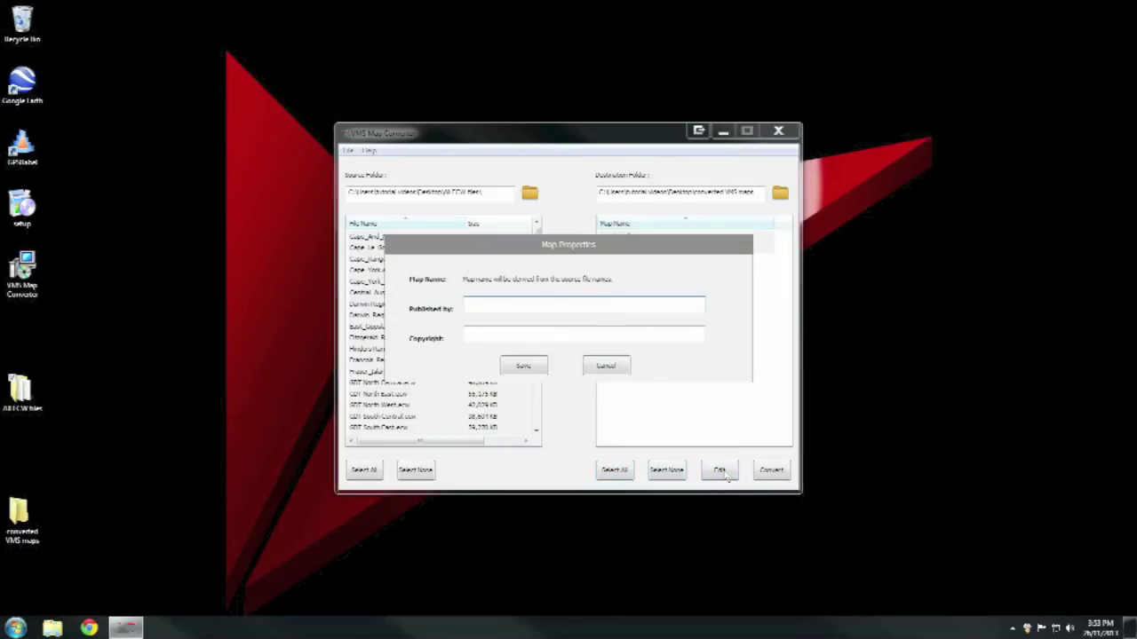
text(Ilena)
key(Tab)
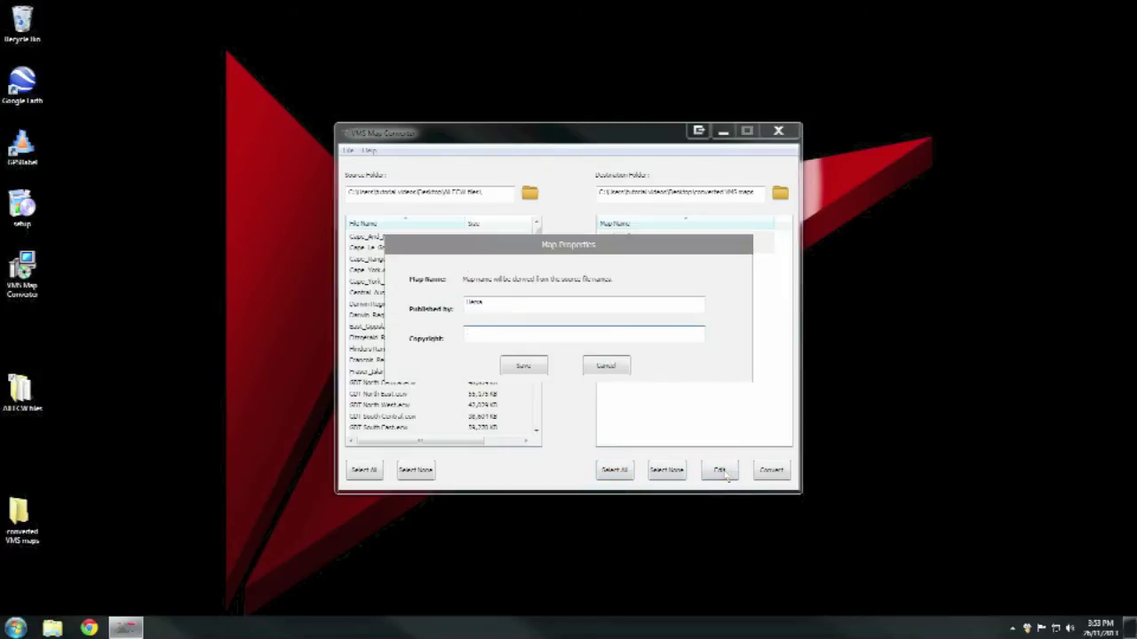
text(Ilena)
click(525, 366)
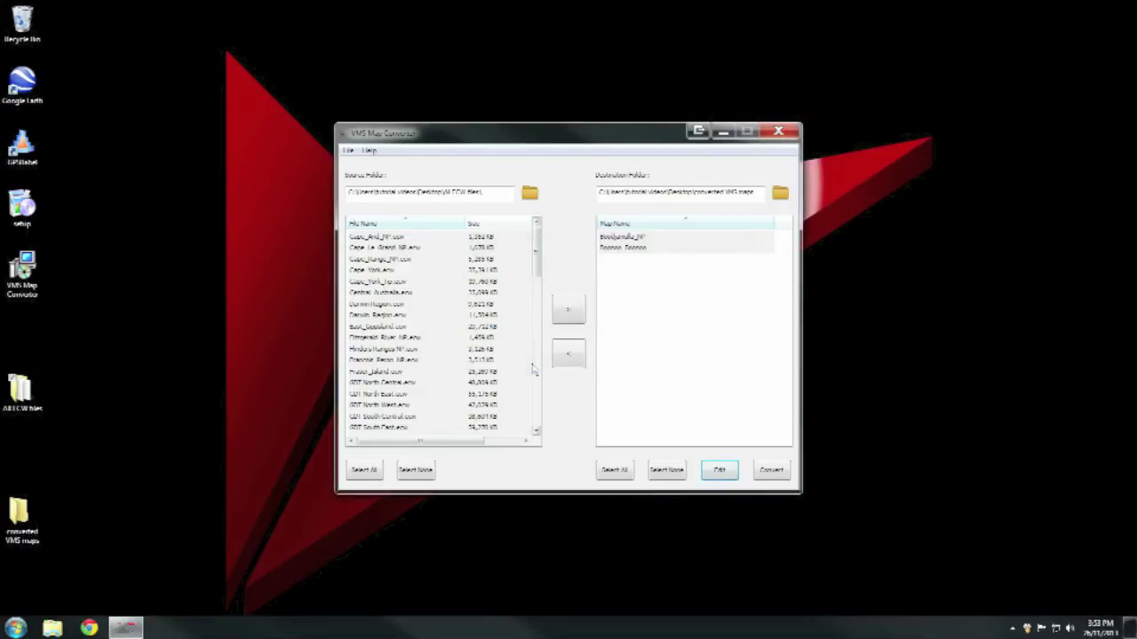
click(773, 473)
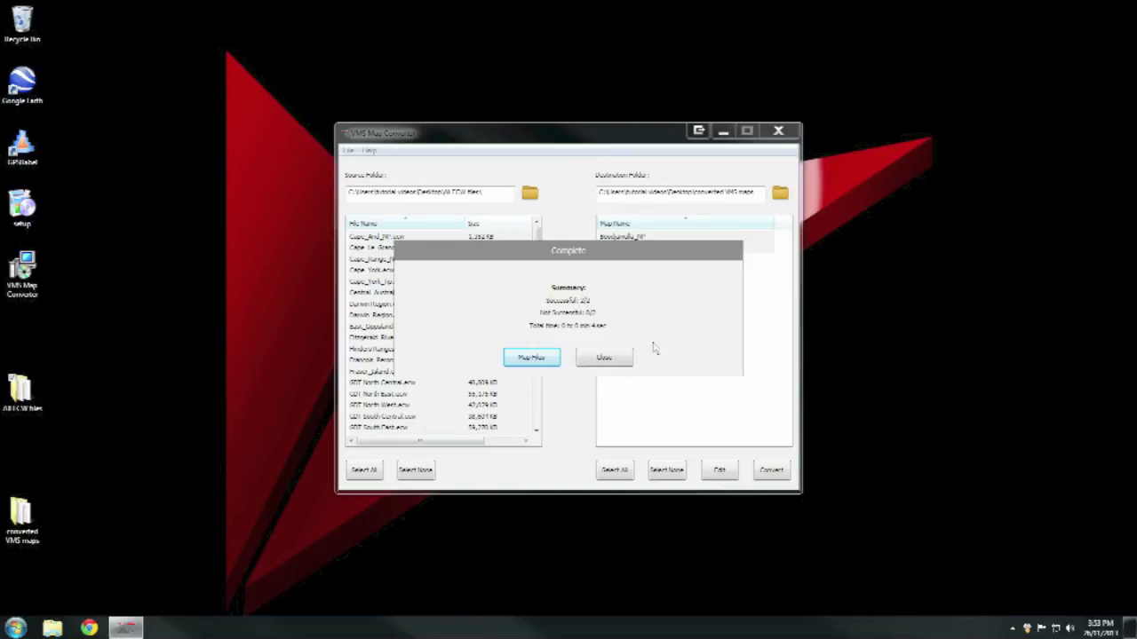
click(625, 358)
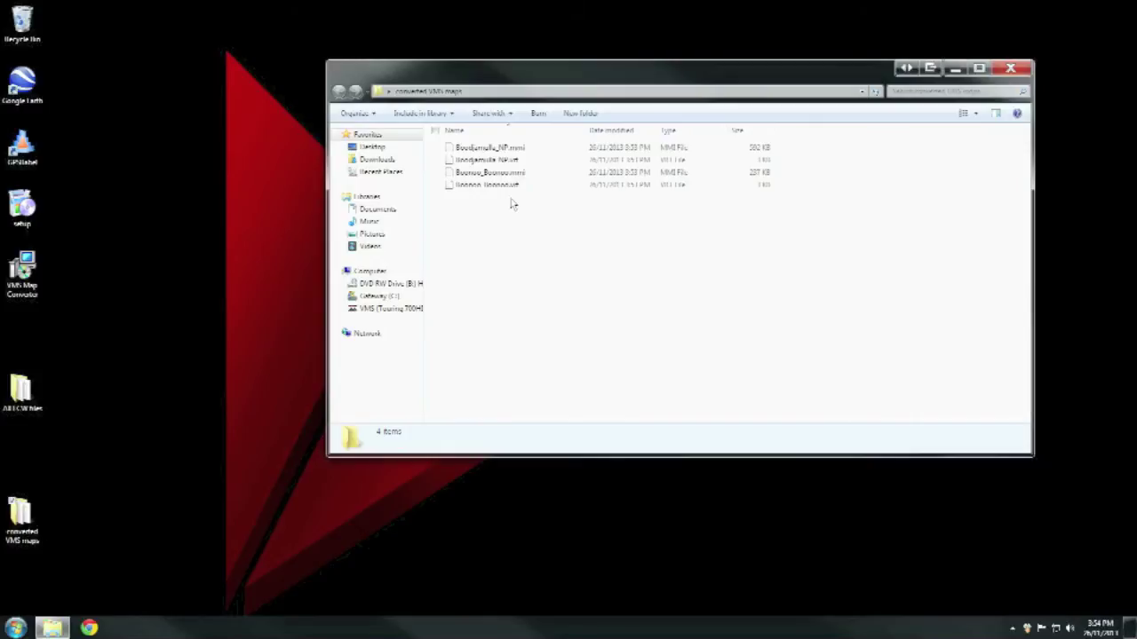
Step: Widen the Explorer folder tree and open the Maps folder inside vms on the VMS (Touring 700HDsII) drive
click(423, 163)
key(BackSpace)
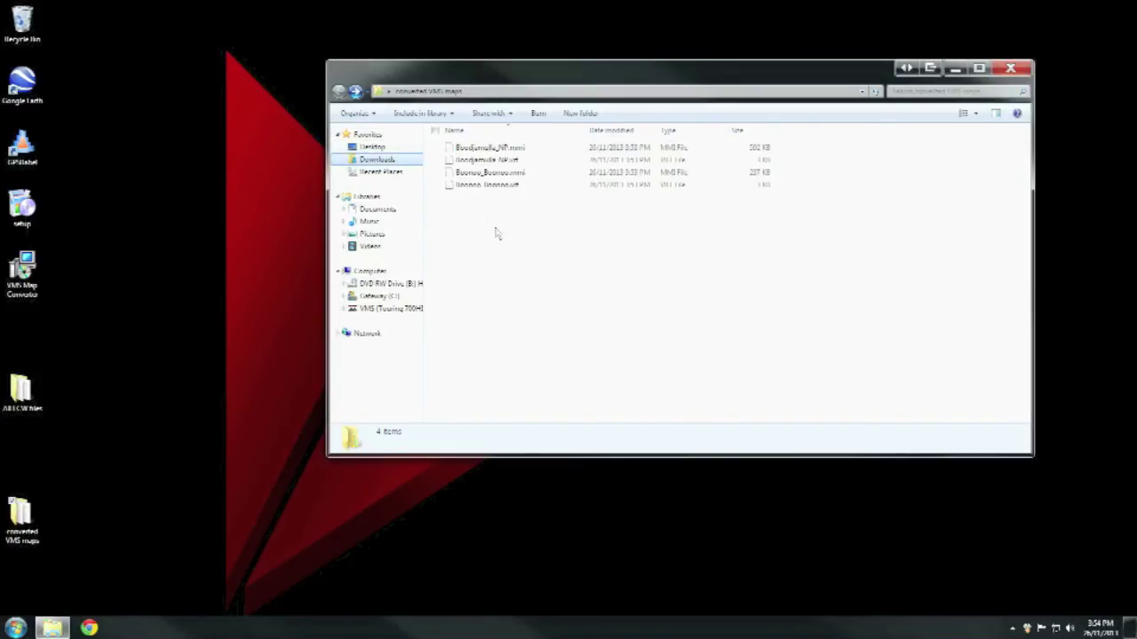
drag(423, 192, 484, 198)
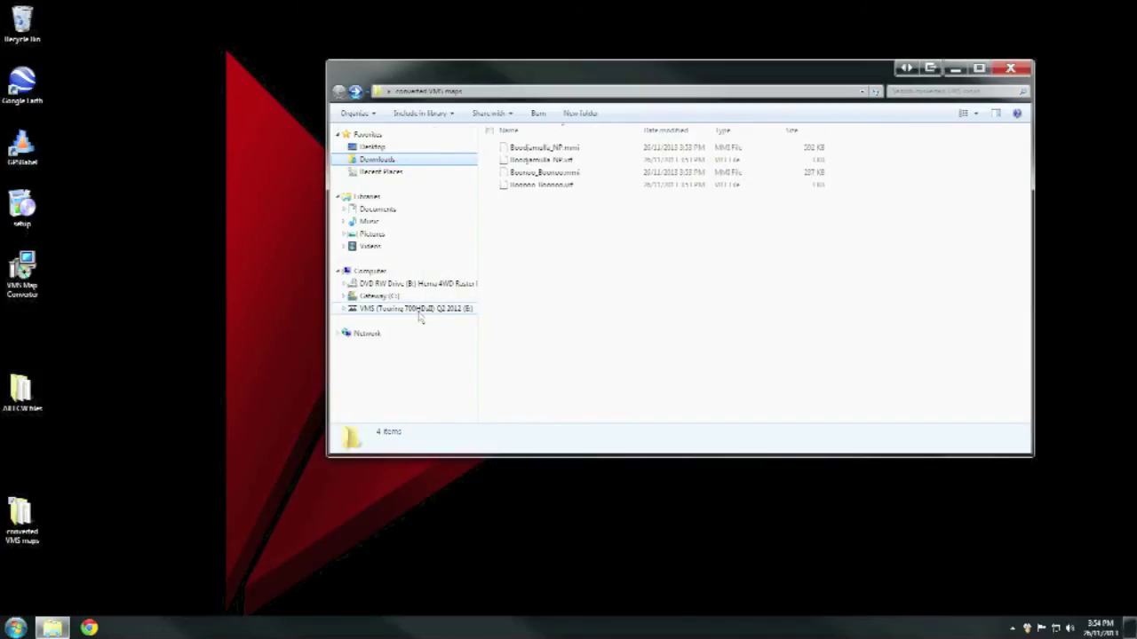
click(419, 311)
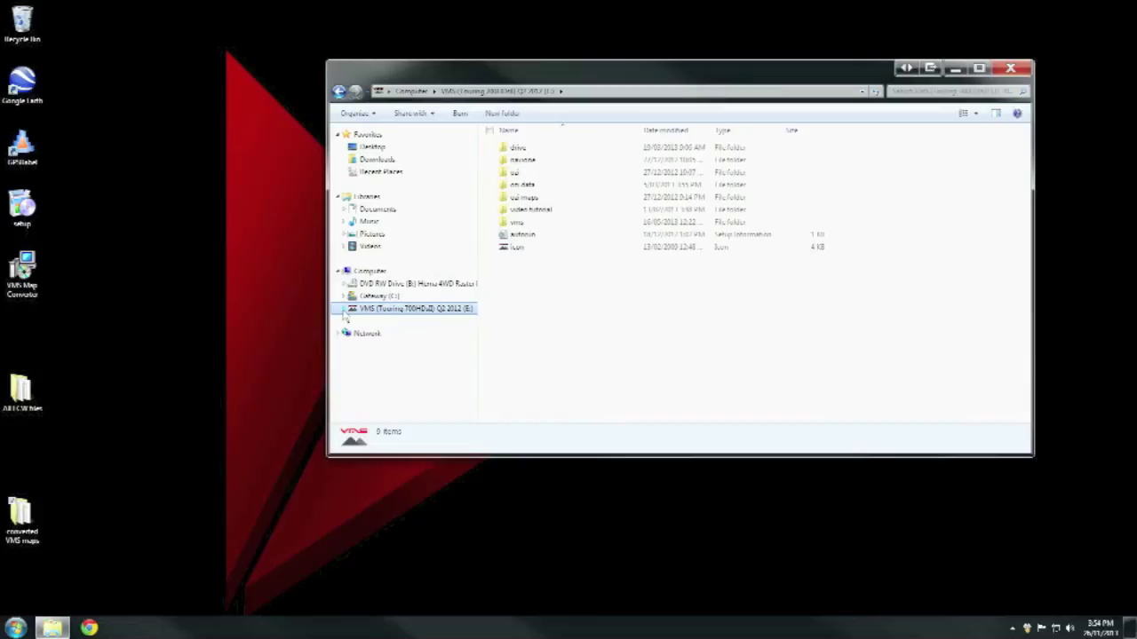
double_click(527, 224)
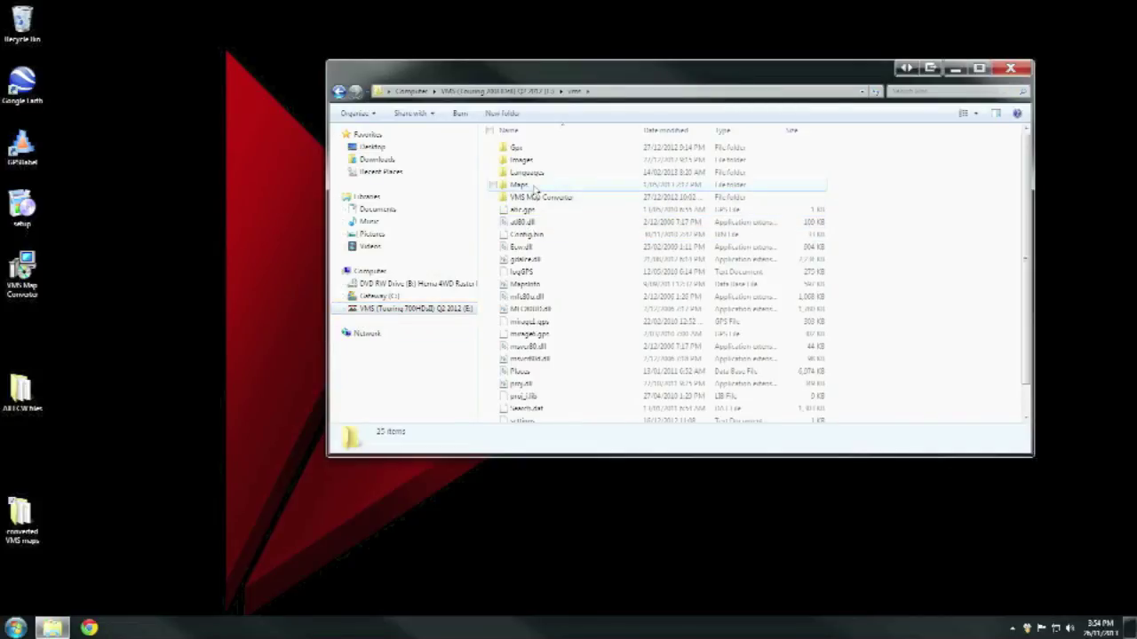
click(532, 186)
double_click(533, 186)
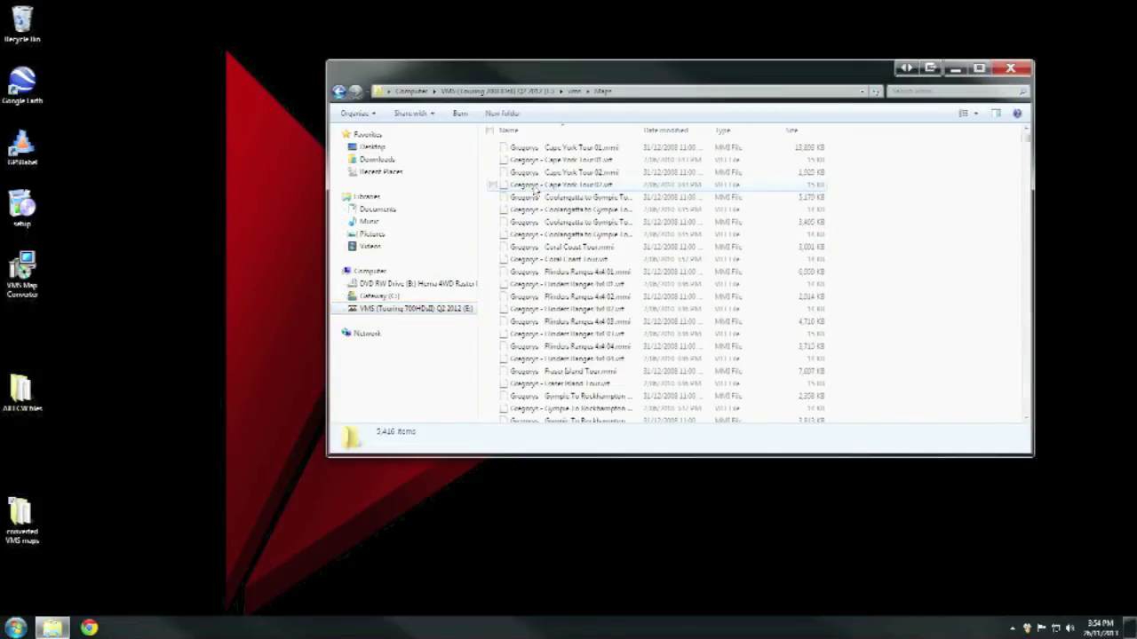
Step: Copy all four files from the desktop folder converted VMS maps into the drive's Maps folder and close both windows
click(22, 524)
double_click(25, 530)
drag(477, 75, 703, 265)
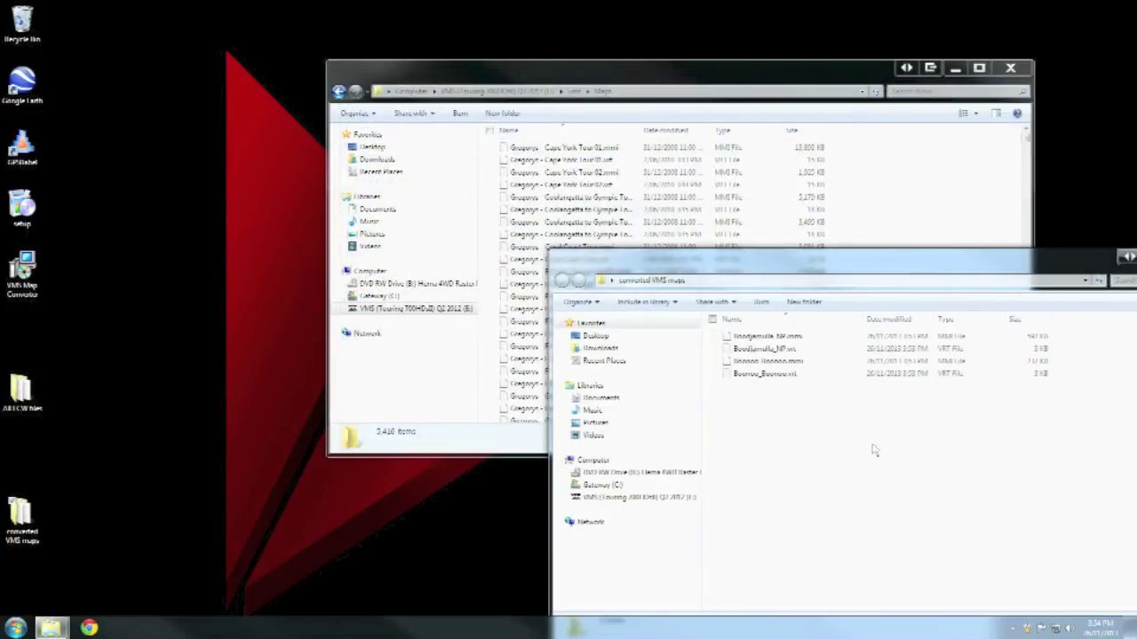
drag(872, 444, 924, 194)
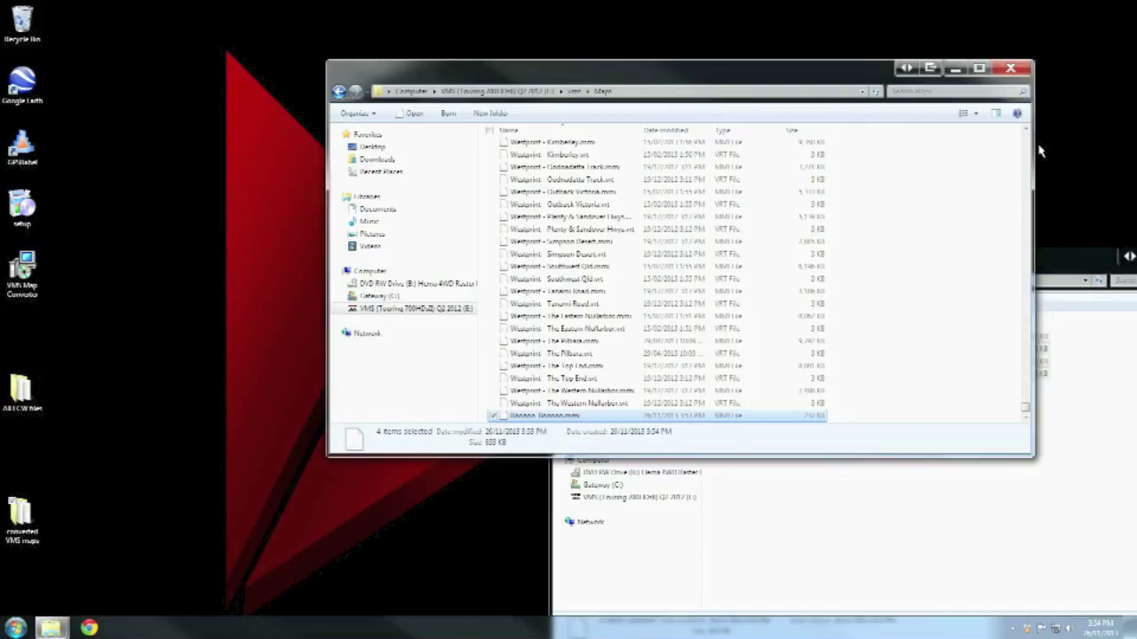
click(1010, 69)
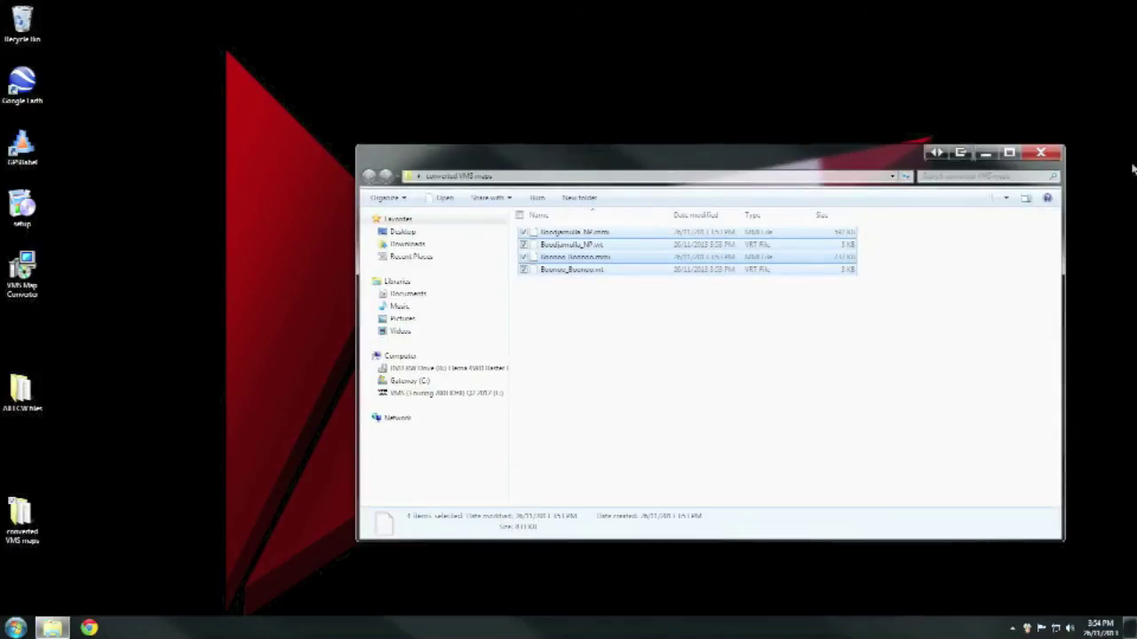
click(1057, 155)
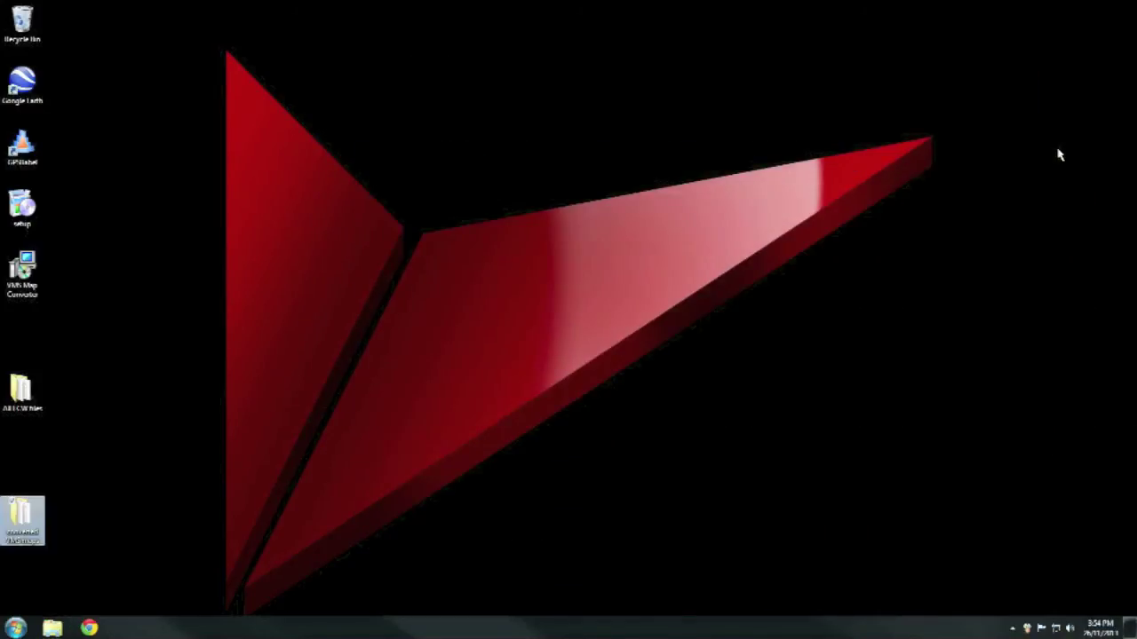